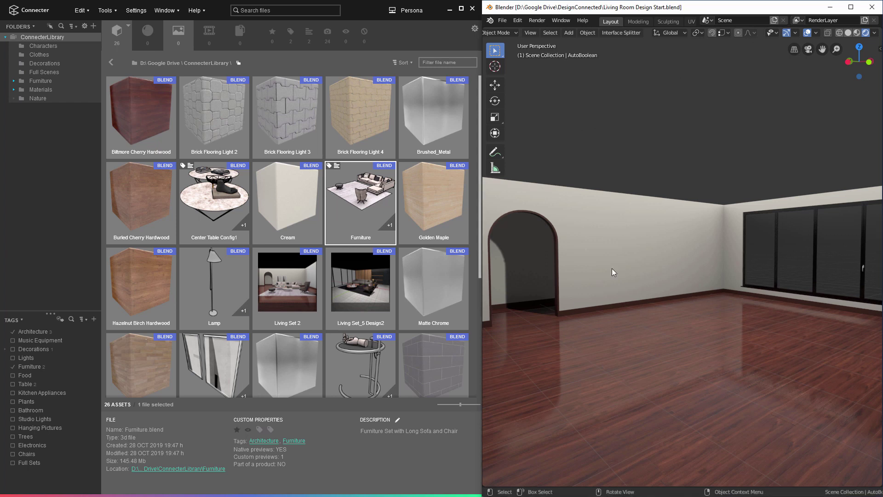
# Merge the objects of Furniture.blend from the Connecter library into Blender's living room scene and position the set near the windowed corner.
pyautogui.scroll(-3, 344, 236)
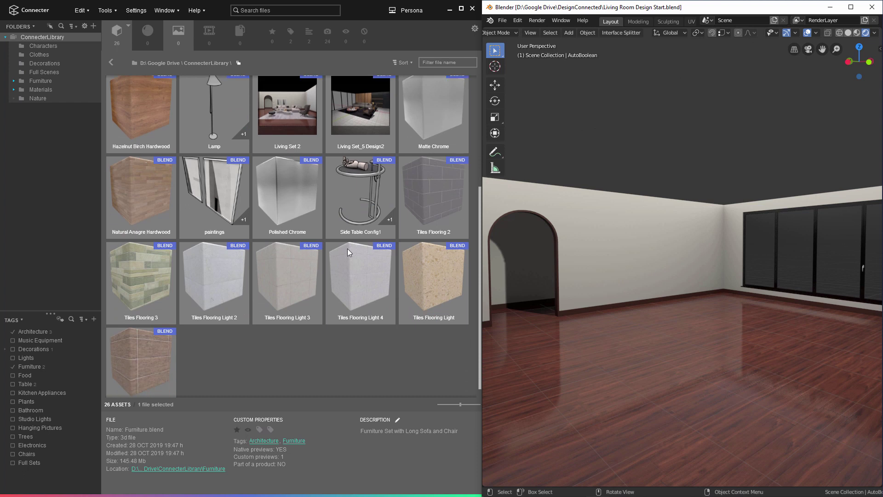
pyautogui.scroll(3, 347, 249)
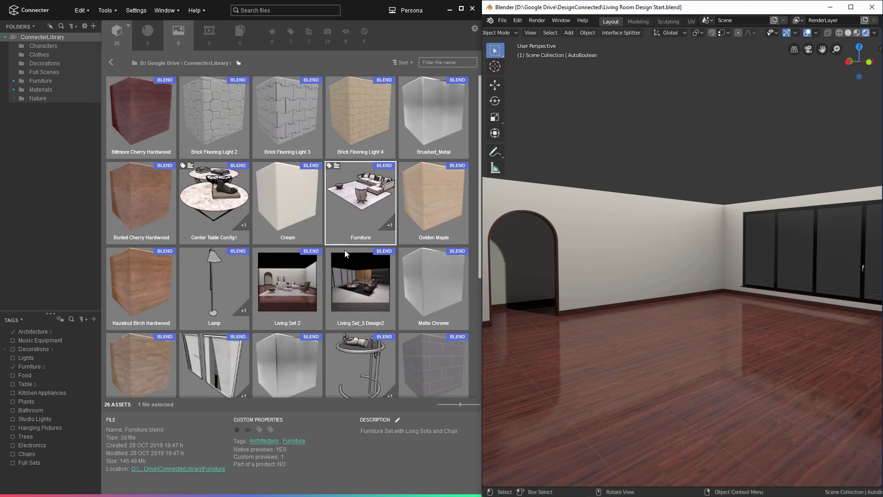
pyautogui.moveTo(677, 308)
pyautogui.mouseDown(button='middle')
pyautogui.moveTo(687, 310)
pyautogui.moveTo(656, 317)
pyautogui.moveTo(688, 314)
pyautogui.mouseUp(button='middle')
pyautogui.moveTo(368, 203); pyautogui.dragTo(703, 300)
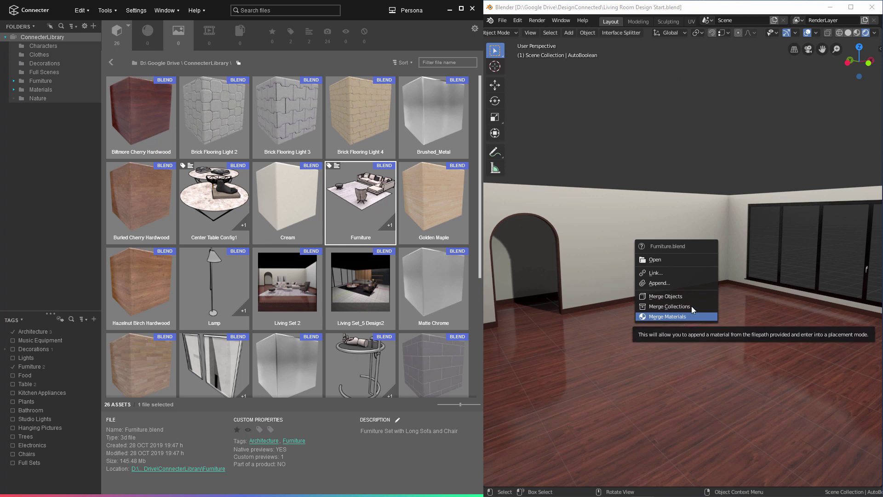
pyautogui.click(689, 295)
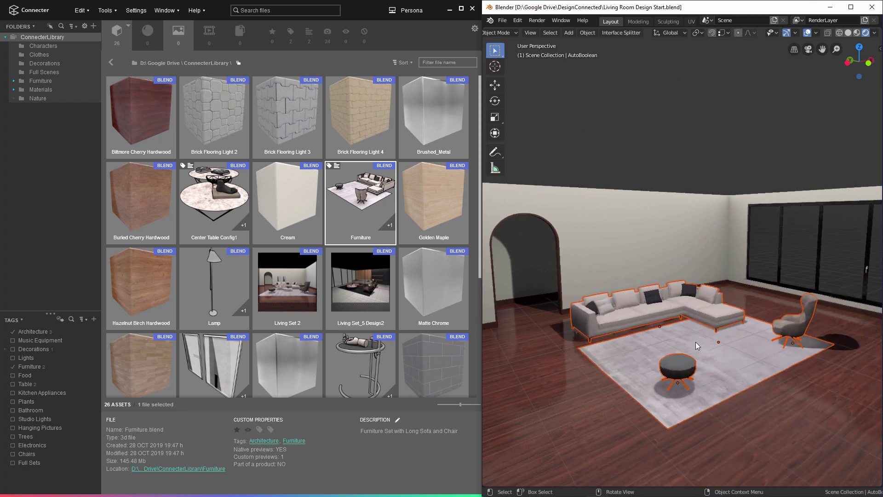
pyautogui.moveTo(689, 346); pyautogui.dragTo(729, 353, button='middle')
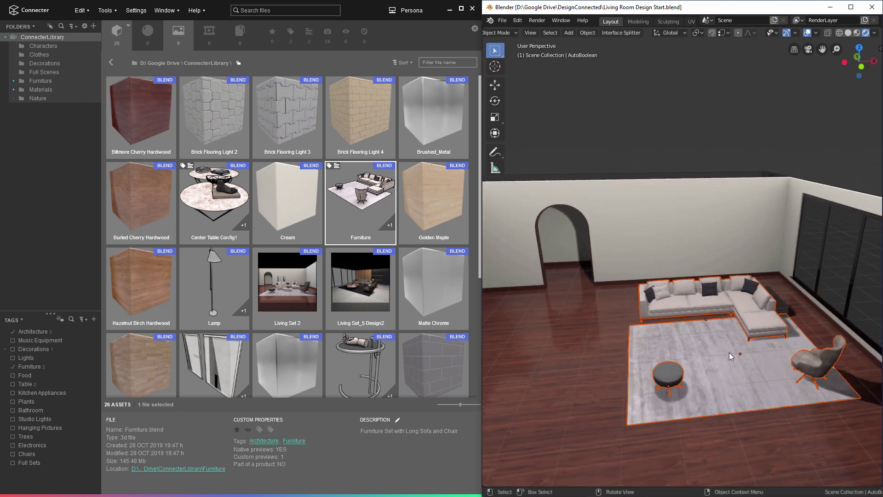
pyautogui.click(682, 389)
pyautogui.press('g')
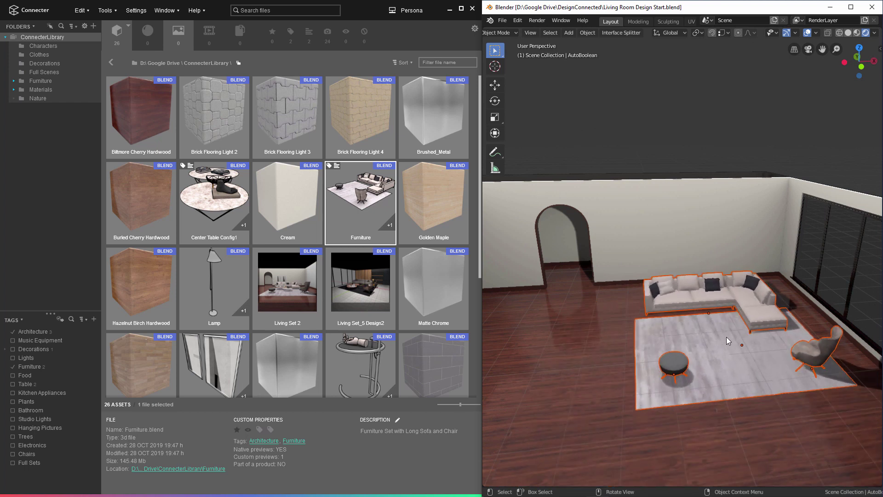
pyautogui.click(696, 344)
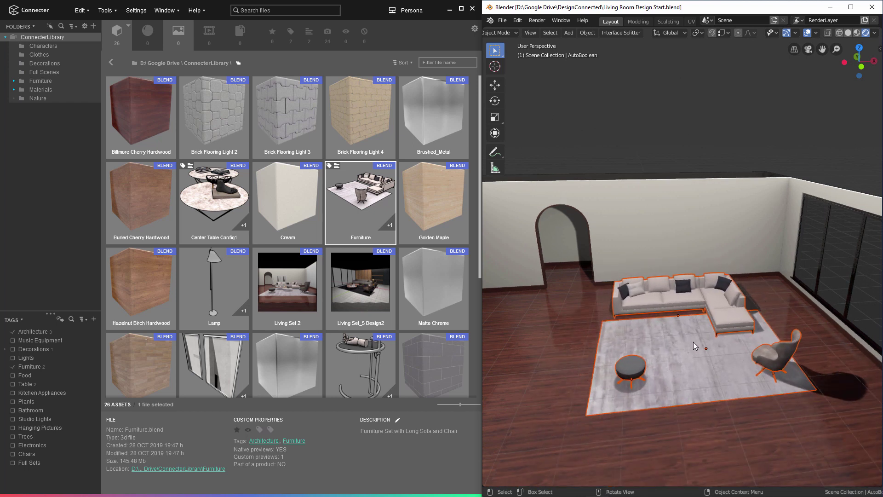
# Place a second copy of the furniture set beside the first, shift it across the floor, and delete the copy.
pyautogui.hotkey('shift', 'd')
pyautogui.click(613, 343)
pyautogui.press('g')
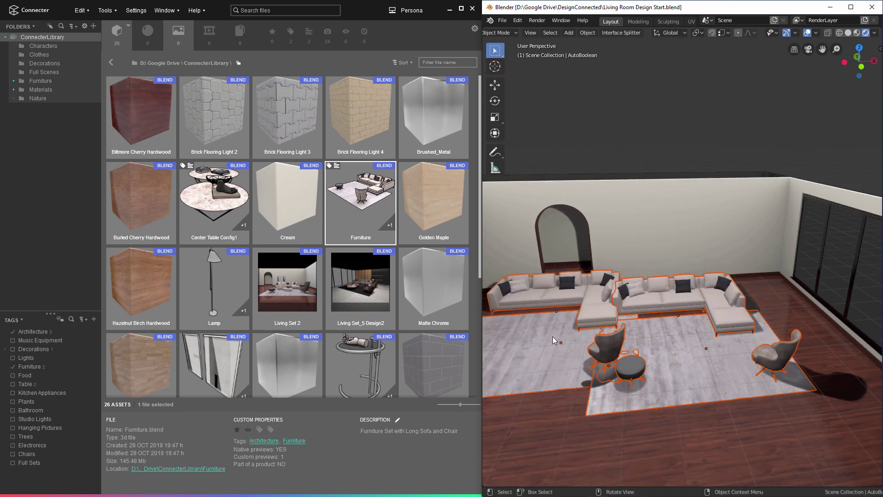
pyautogui.click(511, 378)
pyautogui.press('g')
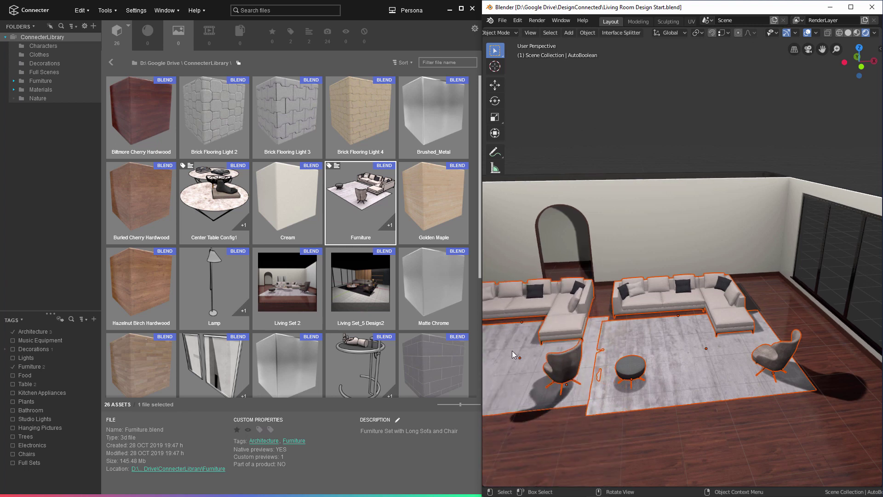
pyautogui.click(512, 350)
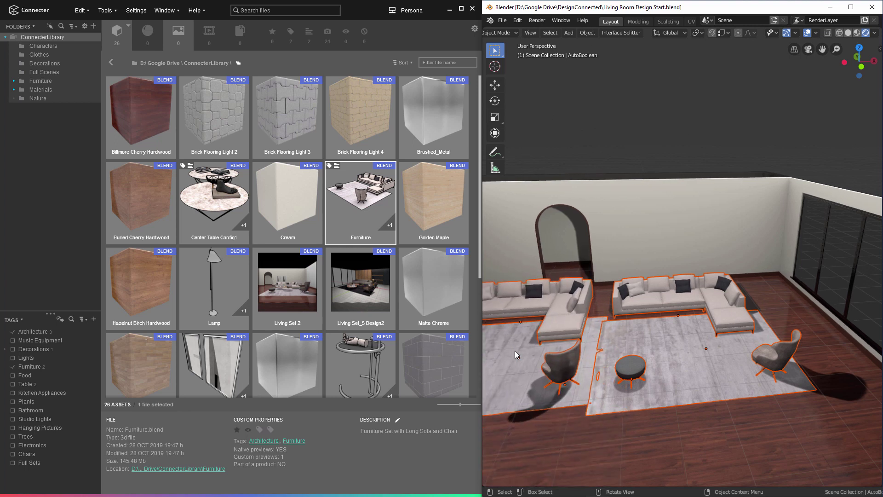
pyautogui.press('Delete')
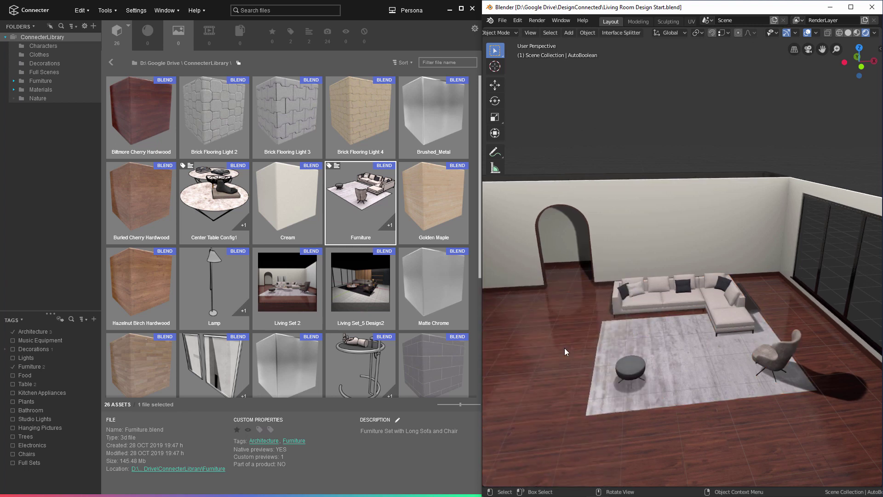
# Bring Center Table Config1.blend from the library into the room using Merge Collections.
pyautogui.moveTo(566, 358); pyautogui.dragTo(690, 357, button='middle')
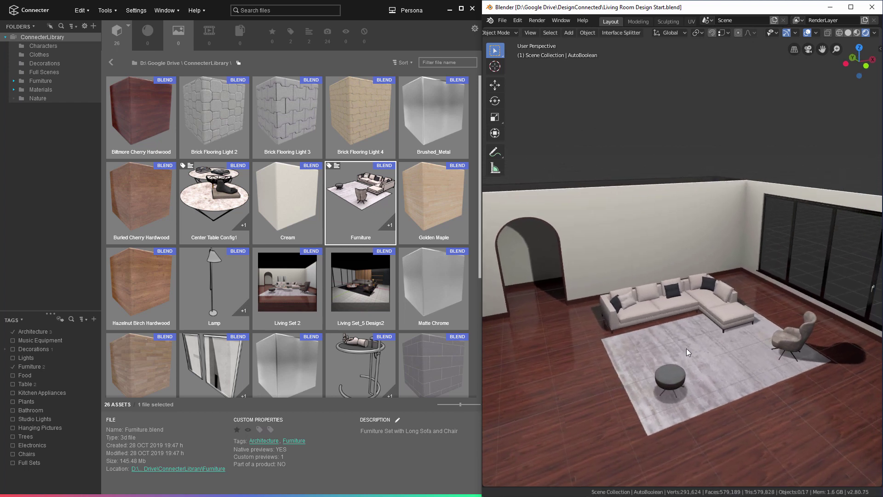
pyautogui.scroll(5, 687, 349)
pyautogui.keyDown('shift'); pyautogui.moveTo(701, 309); pyautogui.dragTo(686, 319, button='middle'); pyautogui.keyUp('shift')
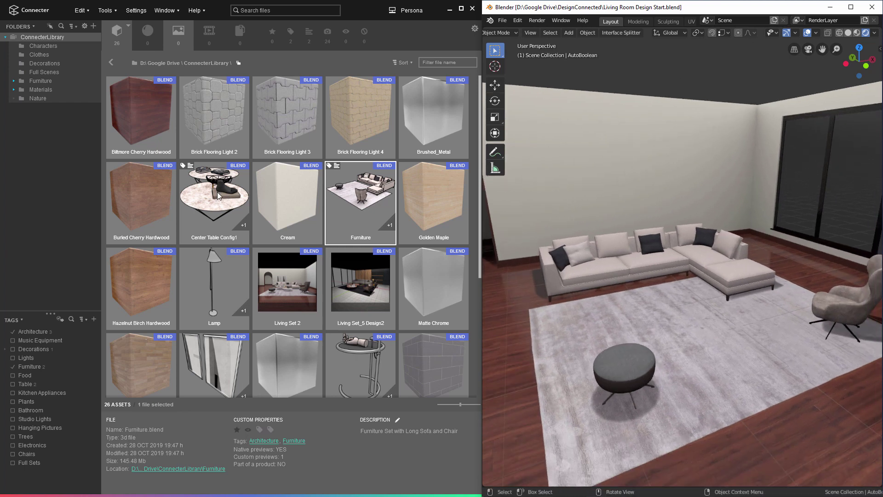
pyautogui.moveTo(216, 195); pyautogui.dragTo(640, 288)
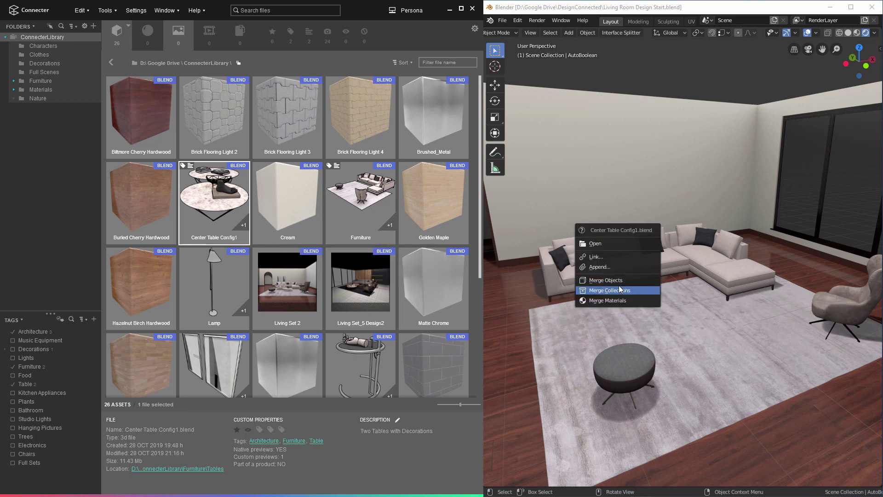
pyautogui.click(632, 290)
pyautogui.moveTo(638, 290); pyautogui.dragTo(692, 127)
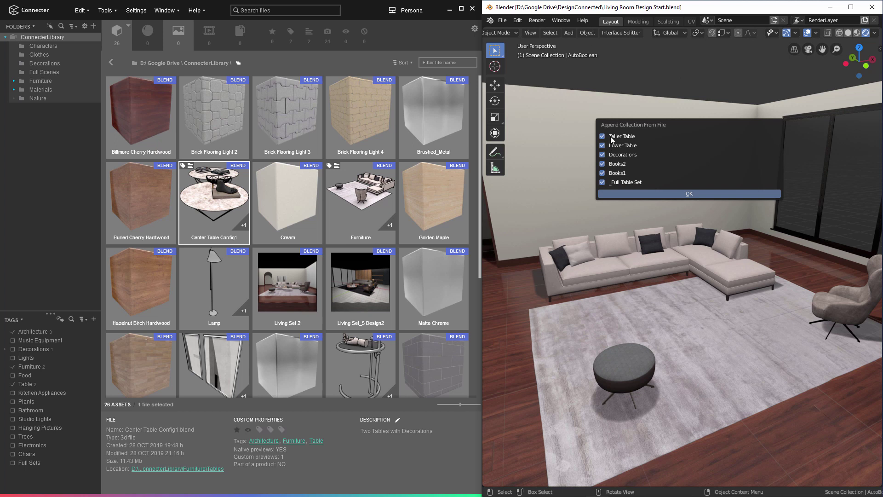
# Append only the _Full Table Set collection and place the tables on the rug between the sofa and the ottoman.
pyautogui.moveTo(602, 140); pyautogui.dragTo(606, 179)
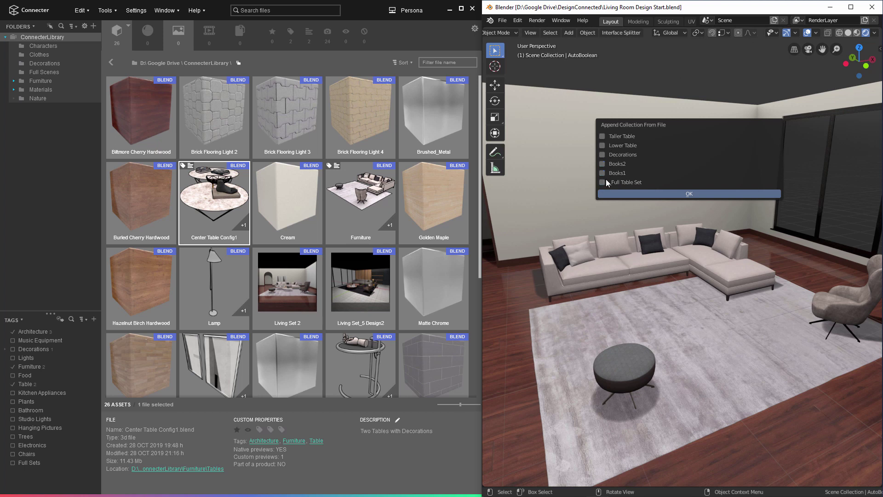
pyautogui.click(602, 155)
pyautogui.click(601, 155)
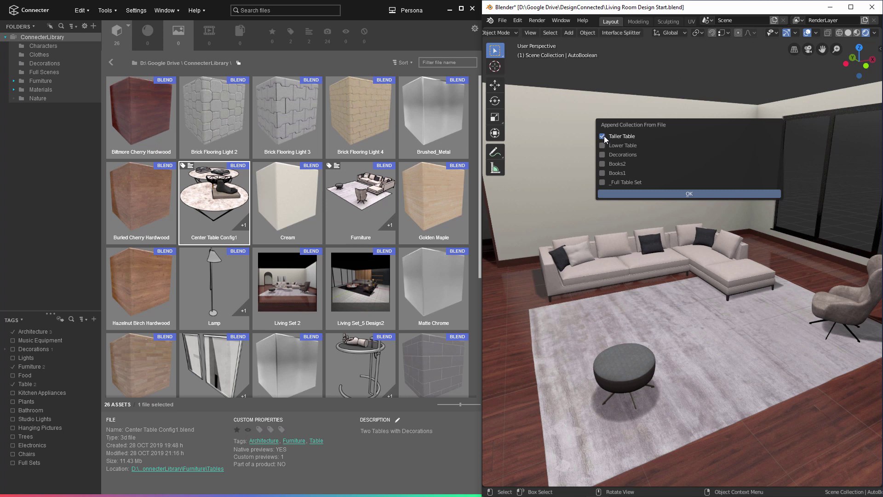
pyautogui.click(602, 136)
pyautogui.click(603, 182)
pyautogui.click(692, 194)
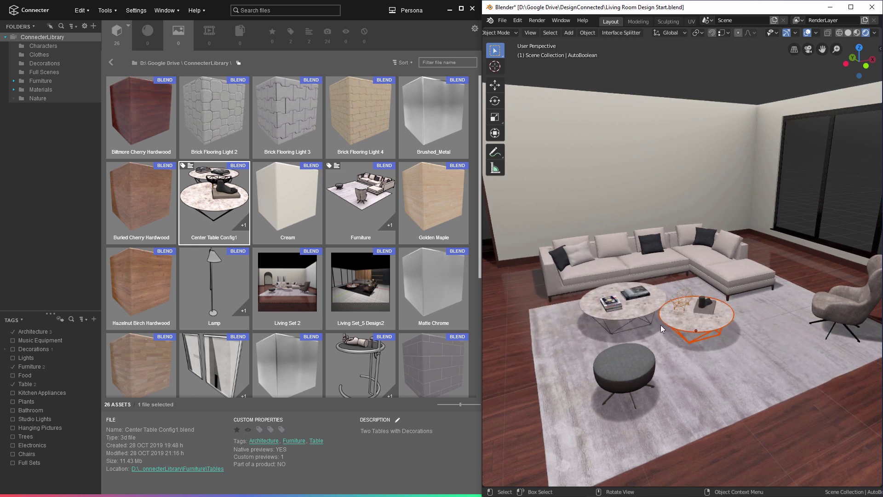
pyautogui.rightClick(735, 377)
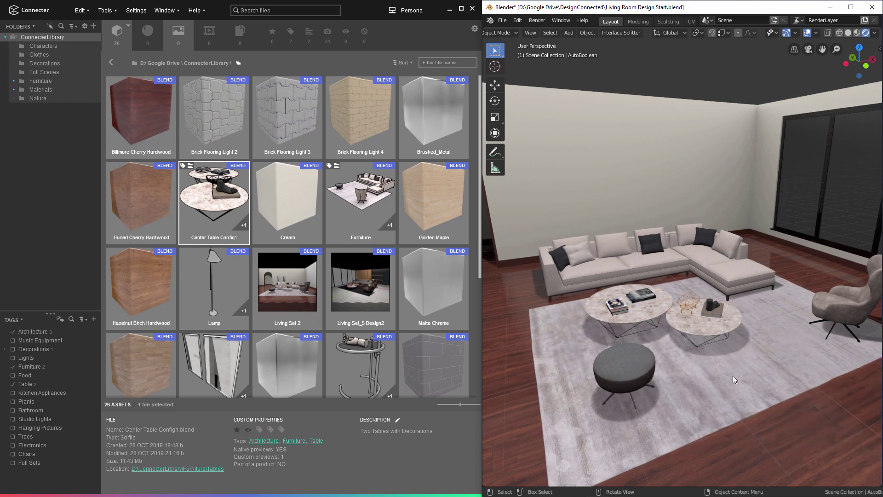
# Merge the collections of Side Table Config1.blend into the room and place the side table behind the chaise end of the sofa.
pyautogui.scroll(-3, 368, 211)
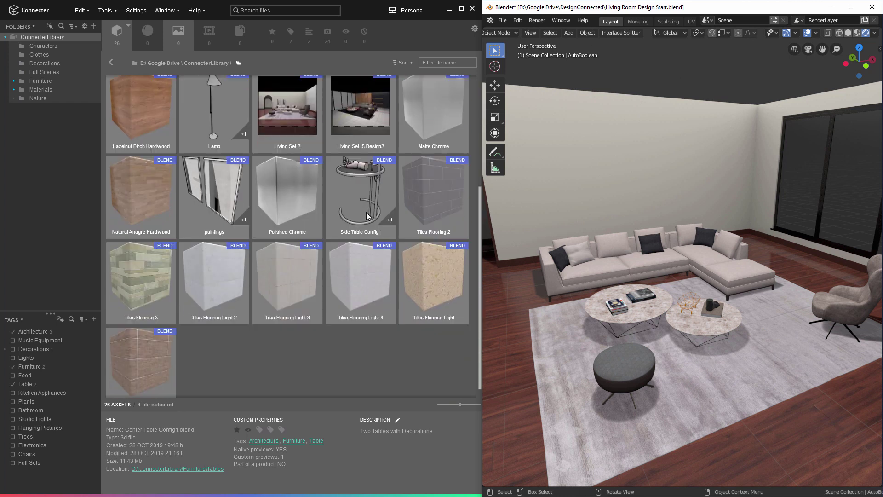
pyautogui.moveTo(363, 202); pyautogui.dragTo(724, 298)
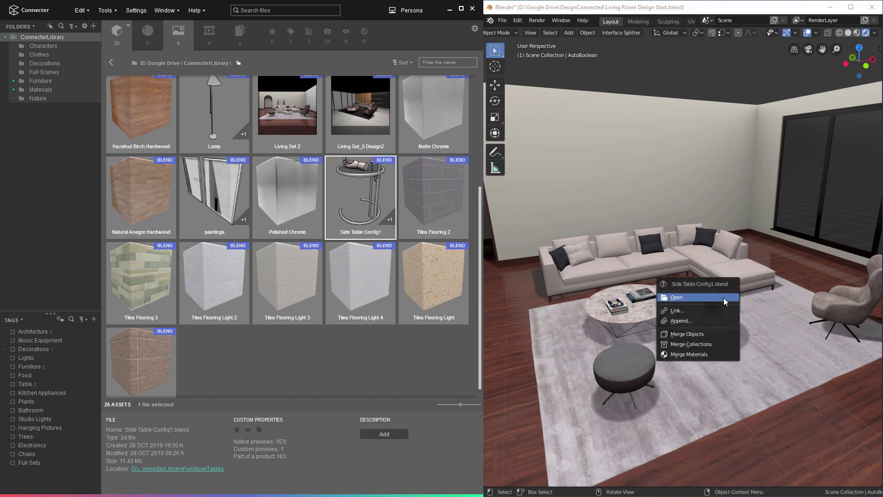
pyautogui.click(710, 344)
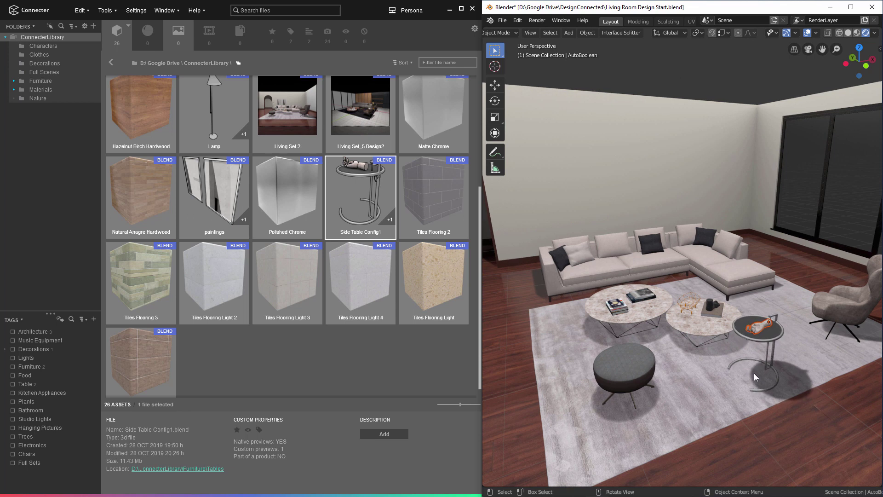
pyautogui.moveTo(772, 351); pyautogui.dragTo(717, 343, button='middle')
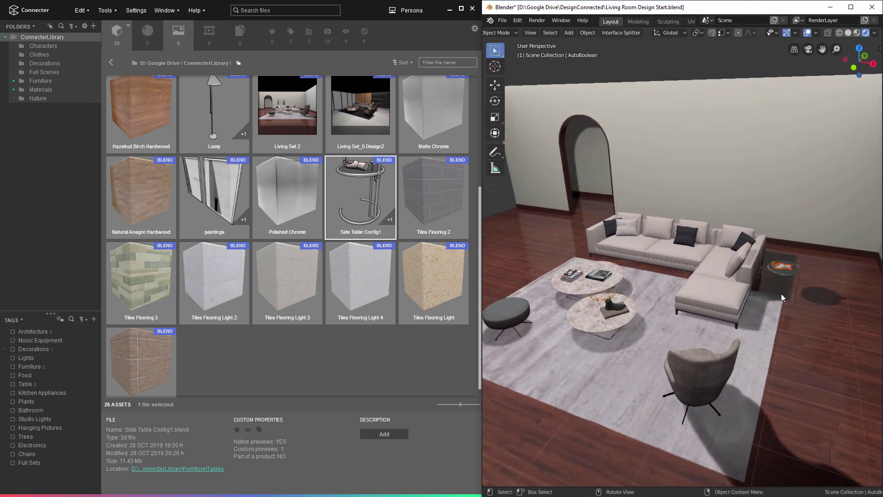
pyautogui.click(776, 279)
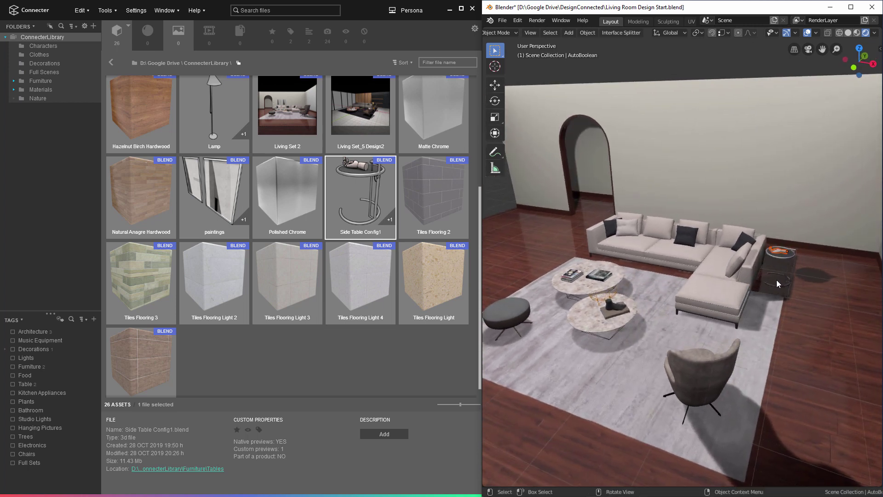
pyautogui.hotkey('shift', 'd')
pyautogui.press('Escape')
# Merge the Natural Anagre Hardwood material from the library and apply it to the room's floor.
pyautogui.moveTo(593, 339); pyautogui.dragTo(711, 357, button='middle')
pyautogui.scroll(-4, 664, 332)
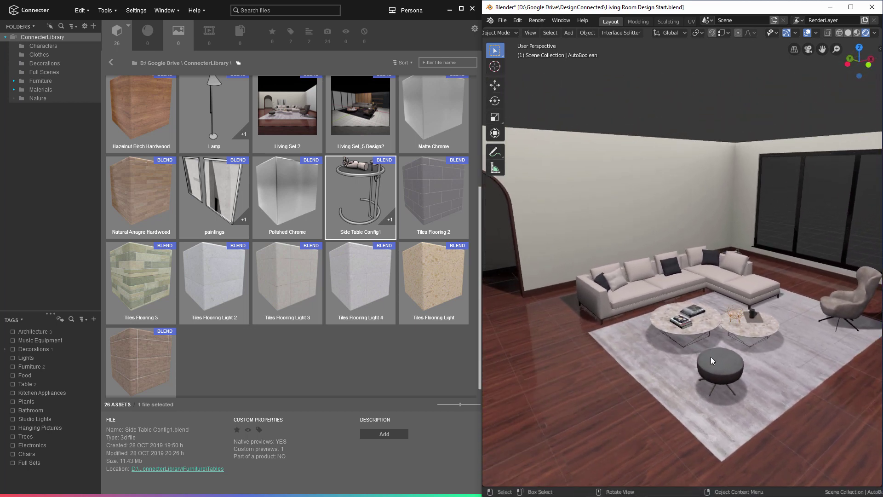
pyautogui.scroll(4, 322, 252)
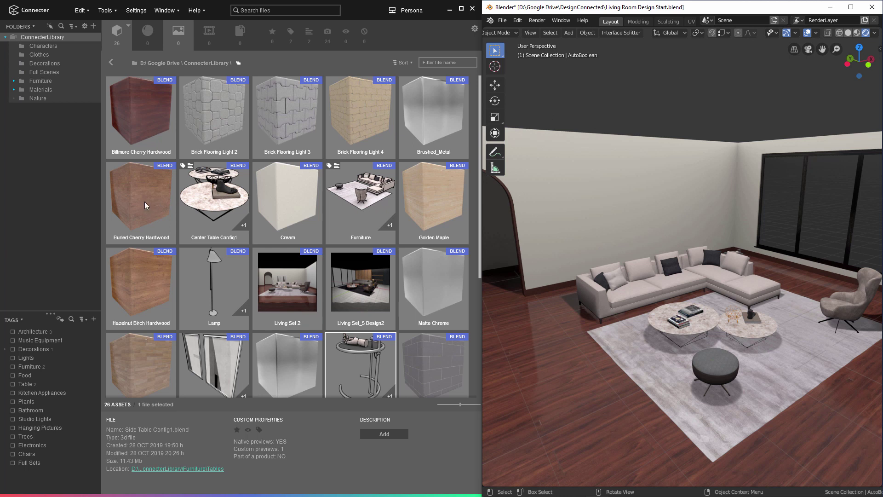
pyautogui.moveTo(149, 359); pyautogui.dragTo(543, 365)
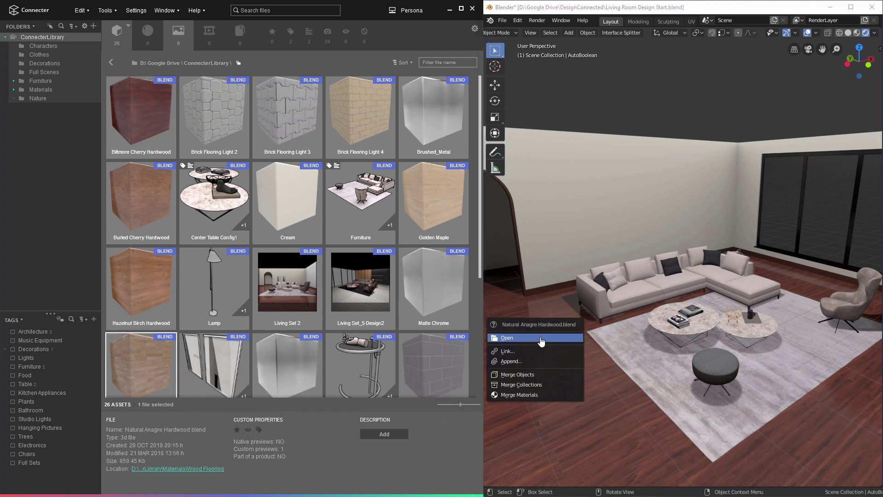
pyautogui.click(549, 394)
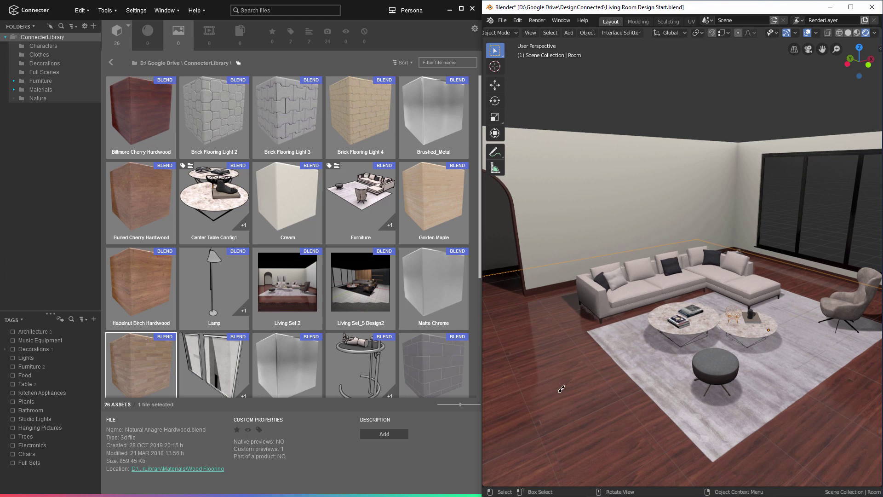
pyautogui.click(575, 238)
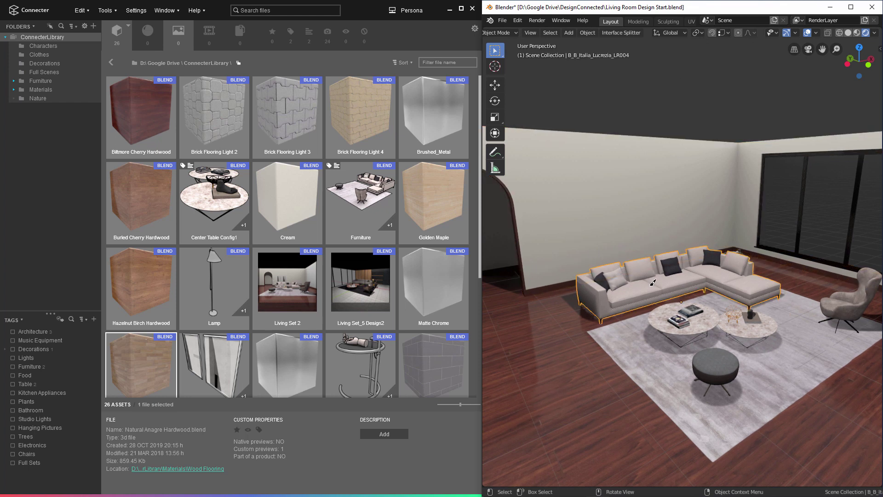
pyautogui.click(672, 309)
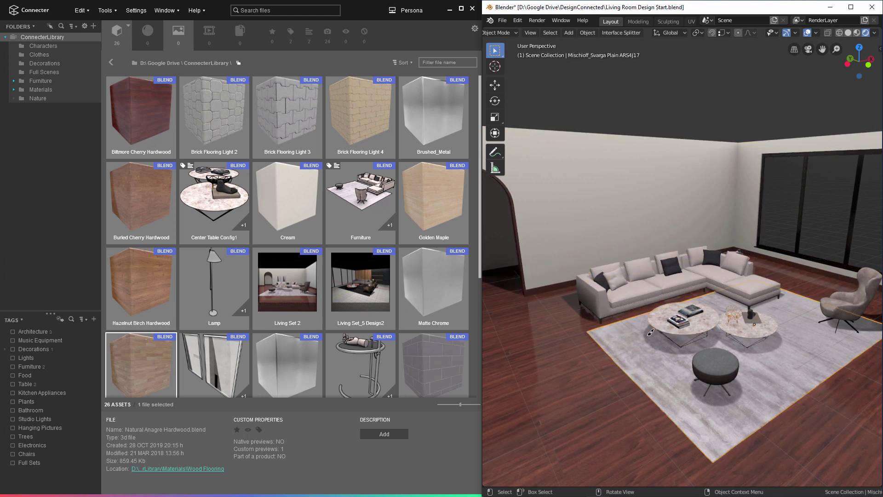
pyautogui.click(745, 332)
pyautogui.click(662, 340)
pyautogui.moveTo(570, 362); pyautogui.dragTo(568, 365)
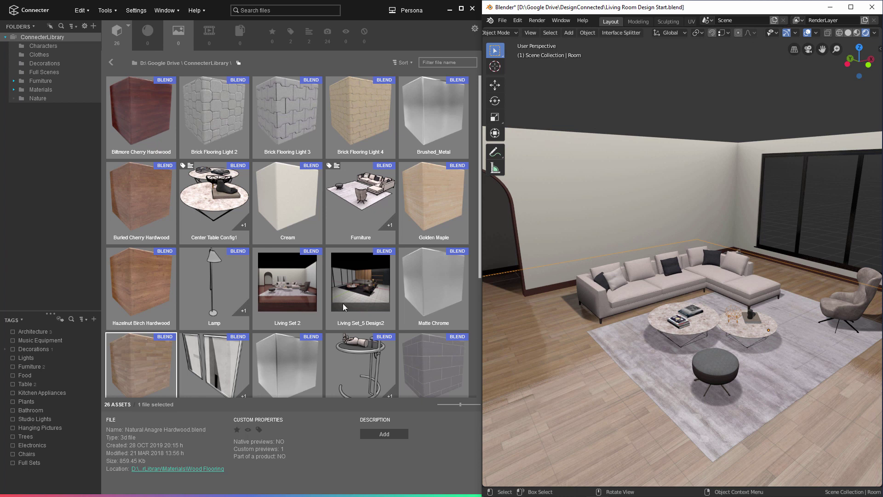
# Try the Hazelnut Birch Hardwood material on the floor and replace it with Burled Cherry Hardwood using Merge Materials.
pyautogui.moveTo(134, 290); pyautogui.dragTo(576, 345)
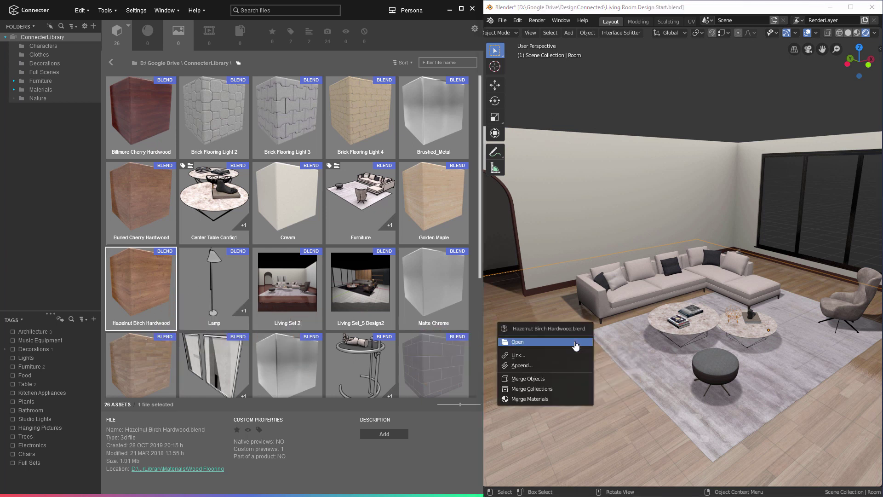
pyautogui.click(564, 396)
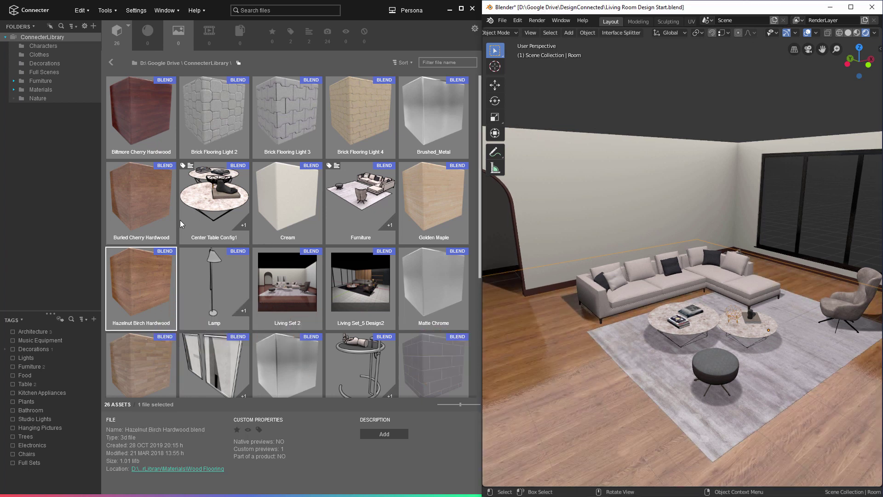
pyautogui.moveTo(143, 205); pyautogui.dragTo(571, 345)
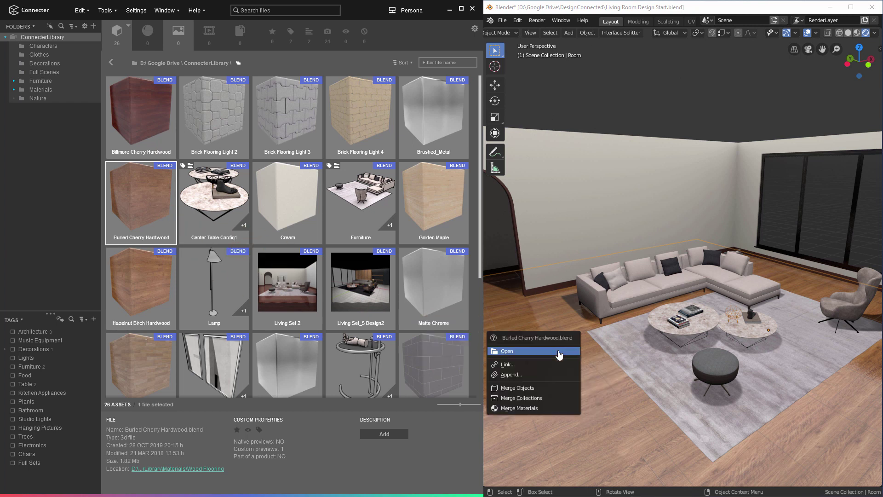
pyautogui.click(554, 402)
pyautogui.scroll(6, 705, 331)
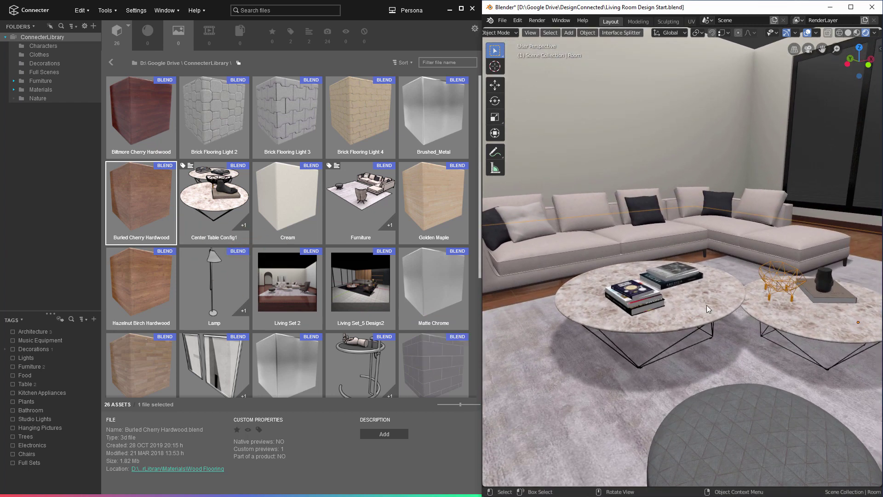
# Merge the Polished Chrome material from the library onto the round coffee table that holds the books.
pyautogui.scroll(4, 706, 306)
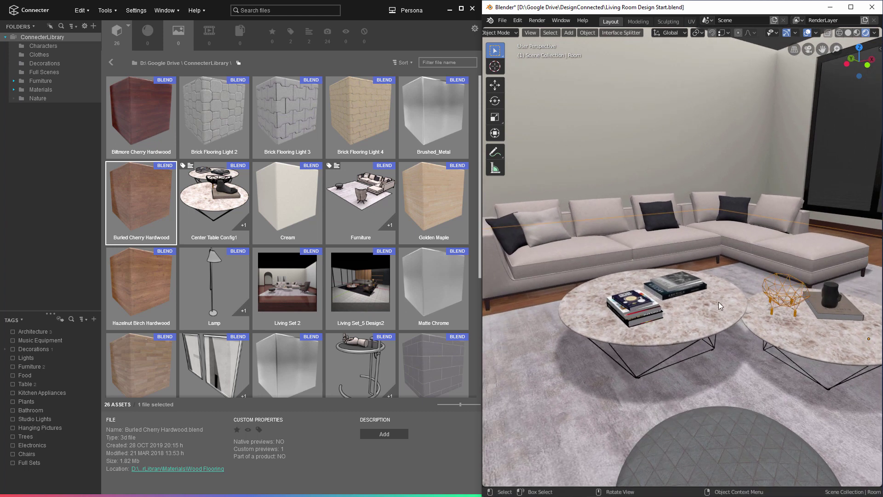
pyautogui.click(685, 319)
pyautogui.moveTo(694, 325); pyautogui.dragTo(678, 305, button='middle')
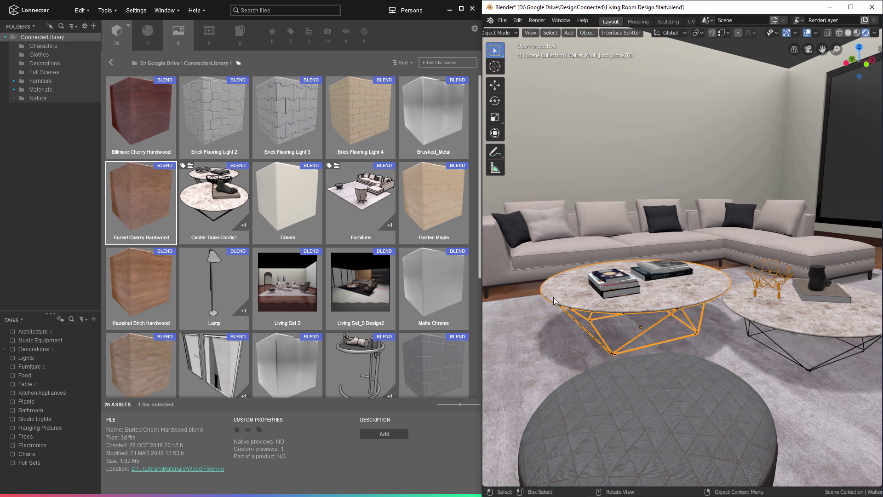
pyautogui.click(693, 344)
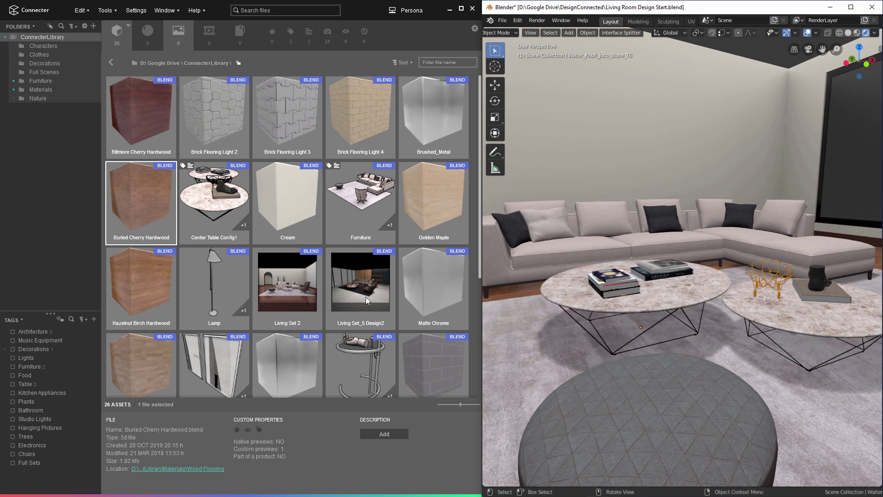
pyautogui.scroll(-3, 365, 297)
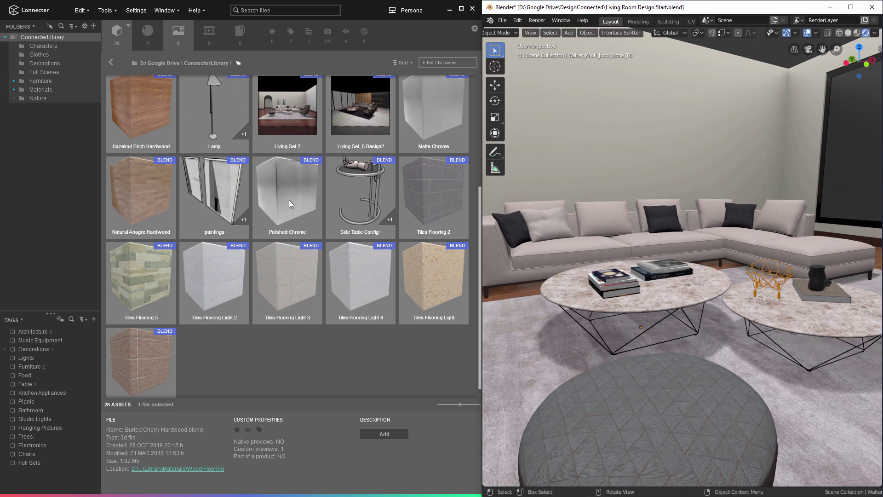
pyautogui.moveTo(283, 194); pyautogui.dragTo(660, 299)
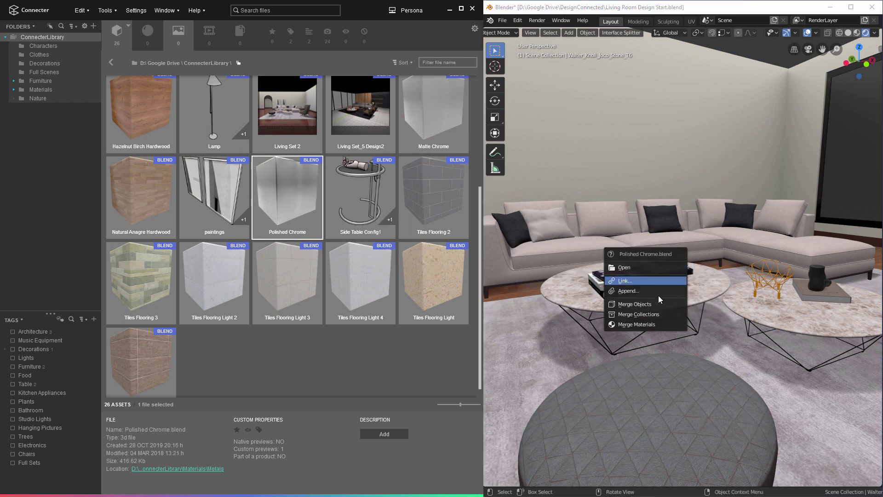
pyautogui.click(664, 324)
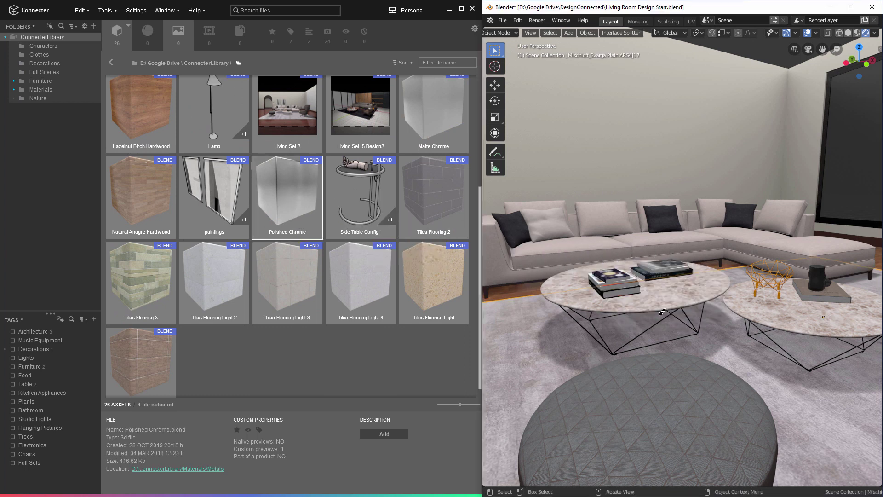
pyautogui.click(672, 290)
# Assign the merged chrome to the coffee table's Table Stand material slot and check the legs up close.
pyautogui.moveTo(670, 292); pyautogui.dragTo(681, 113)
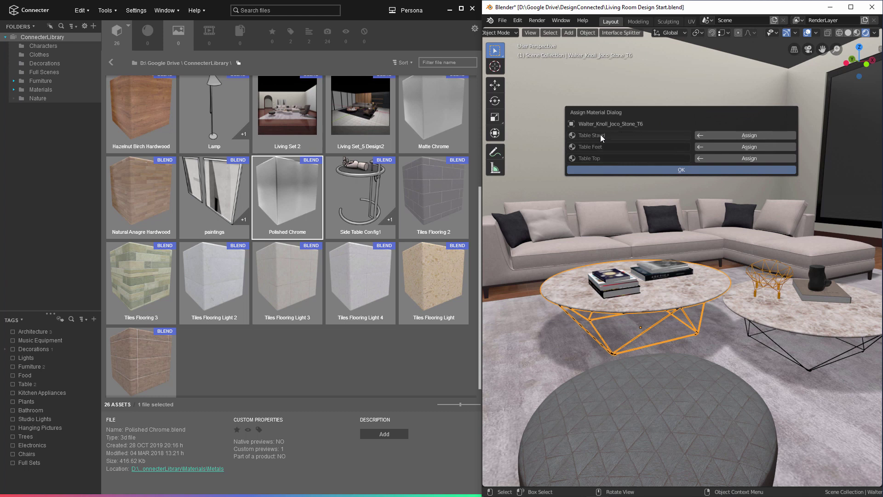
pyautogui.click(723, 136)
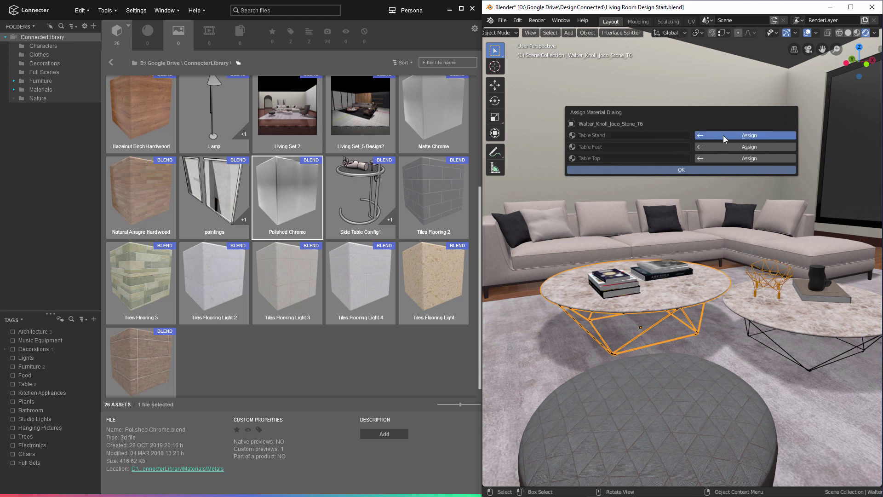
pyautogui.click(712, 171)
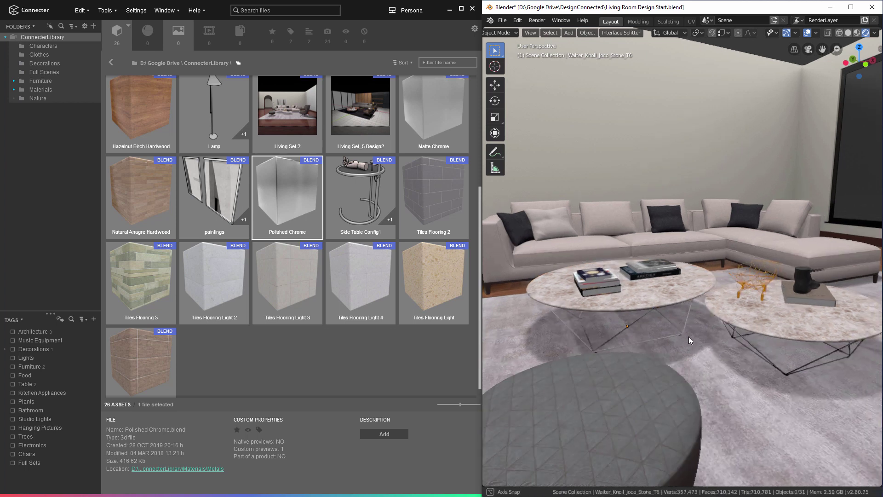
pyautogui.scroll(4, 681, 334)
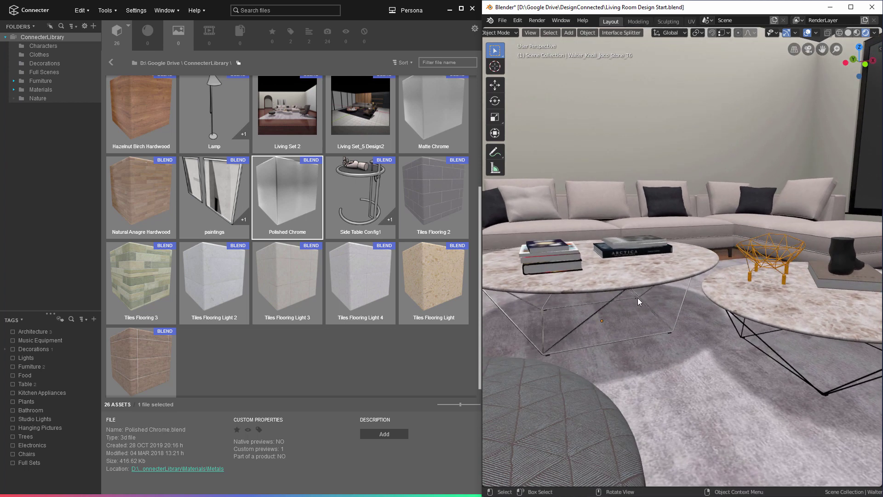
pyautogui.scroll(-5, 693, 286)
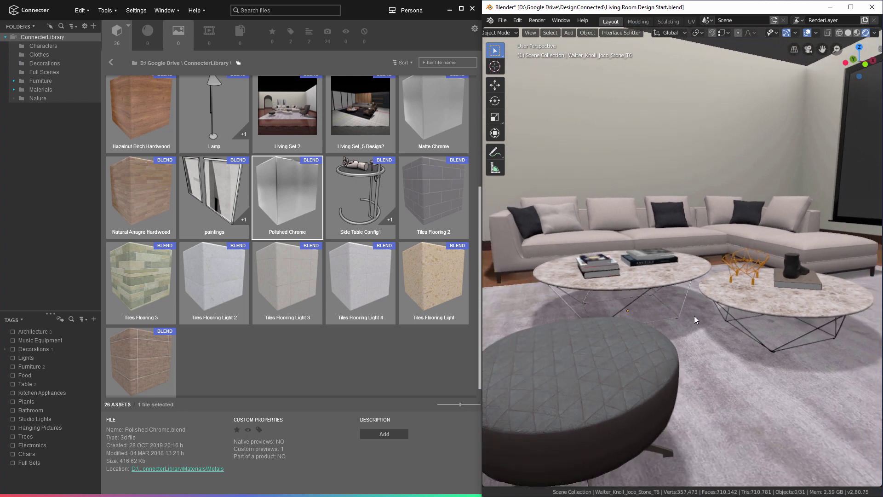
pyautogui.scroll(2, 696, 318)
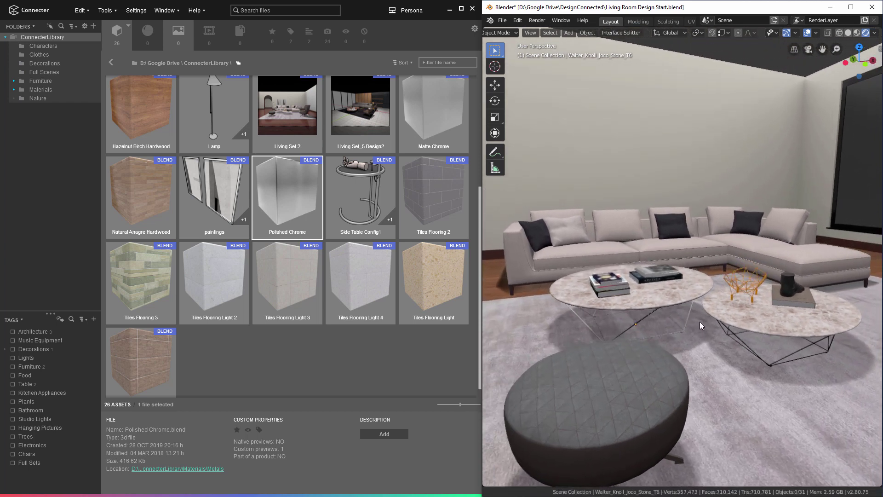
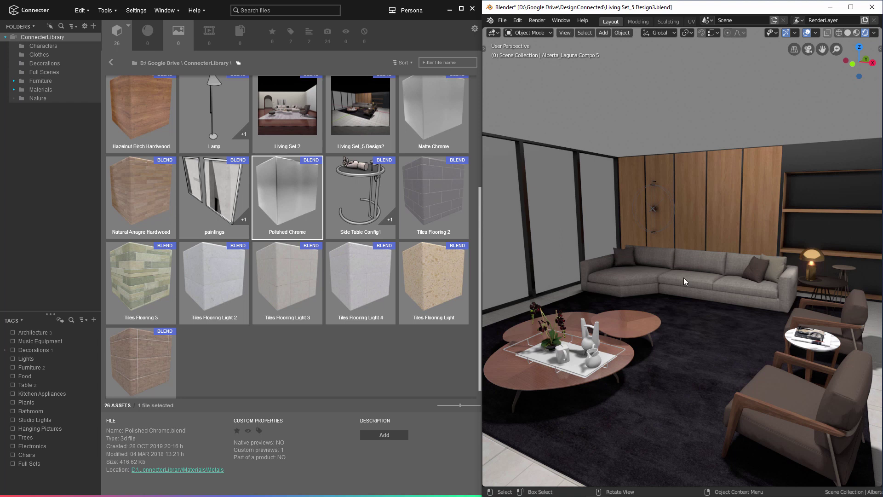
# Select the corner sofa and the small round coffee table and start saving them as objects to Connecter.
pyautogui.click(684, 278)
pyautogui.keyDown('shift'); pyautogui.click(637, 320); pyautogui.keyUp('shift')
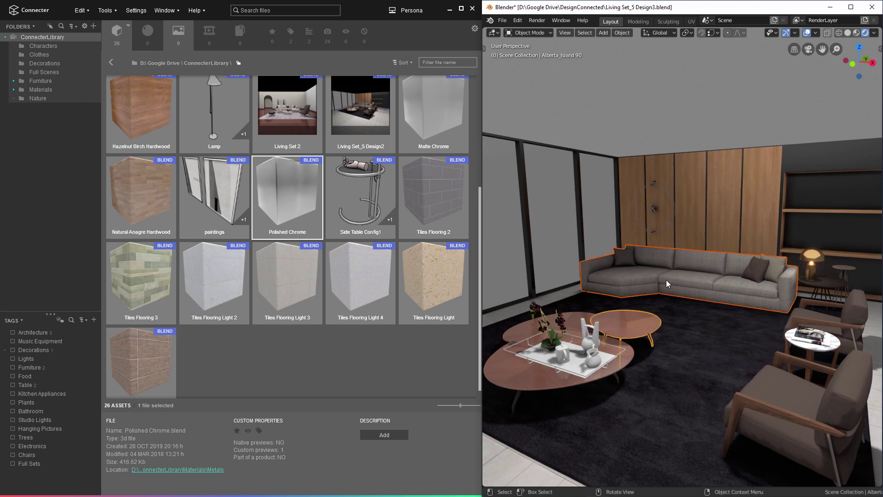
pyautogui.rightClick(671, 251)
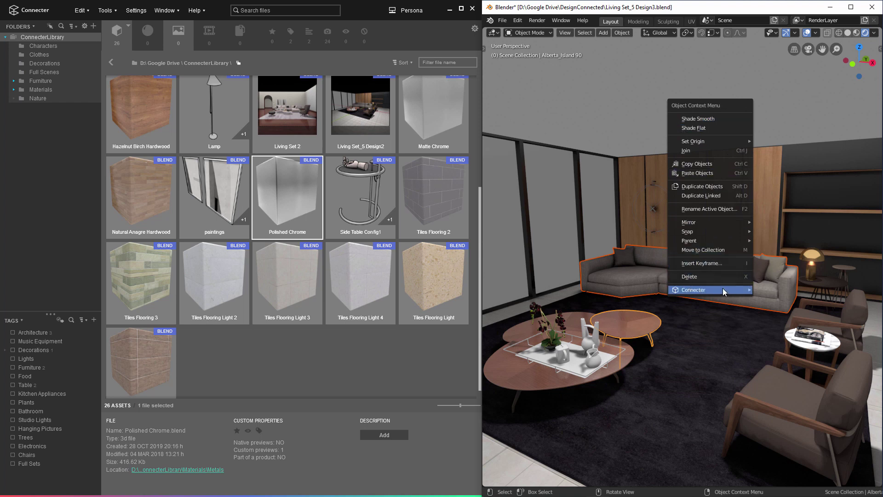
pyautogui.moveTo(723, 291)
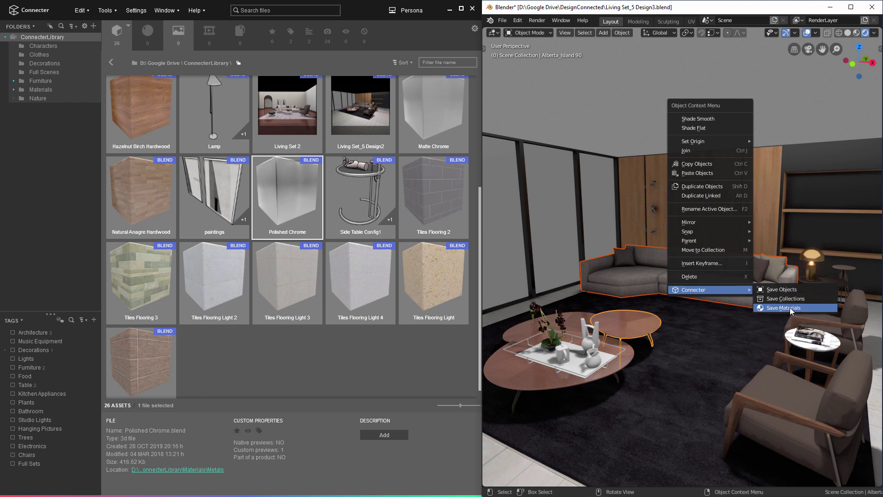
pyautogui.click(780, 290)
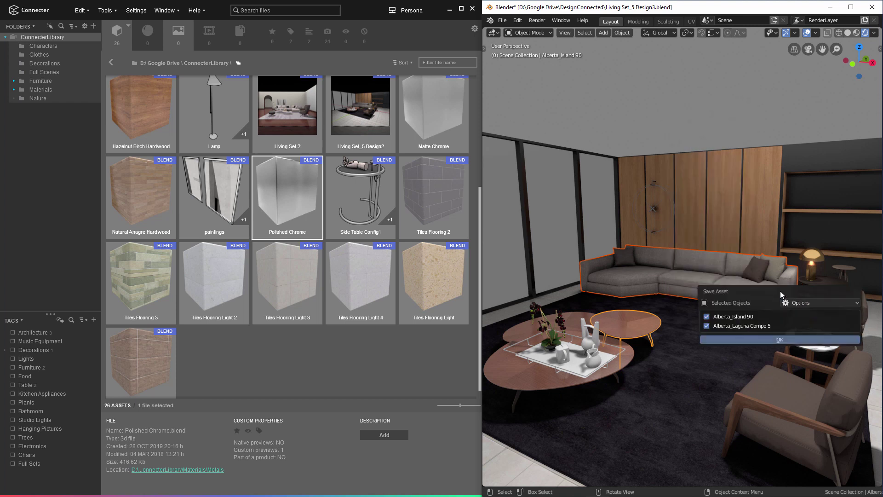
pyautogui.moveTo(781, 291); pyautogui.dragTo(697, 101)
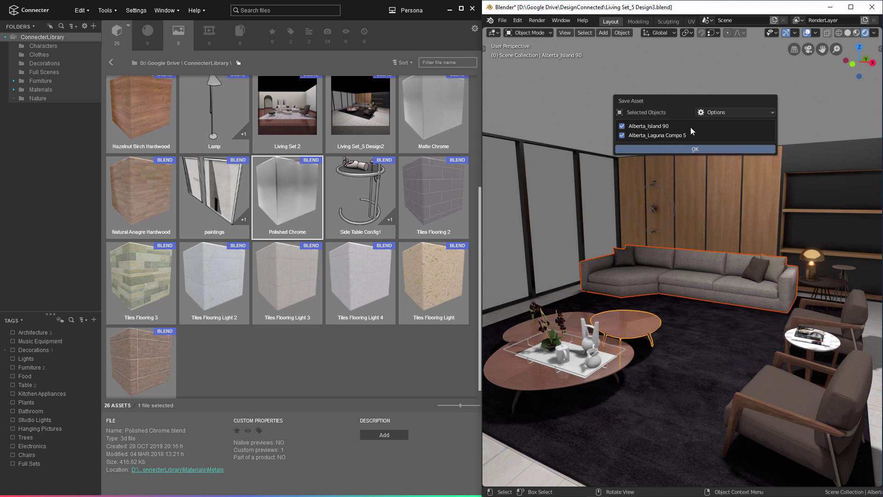
# Give the assets the description "Furniture from Living Set 5" and the tags Architecture and Furniture.
pyautogui.click(721, 112)
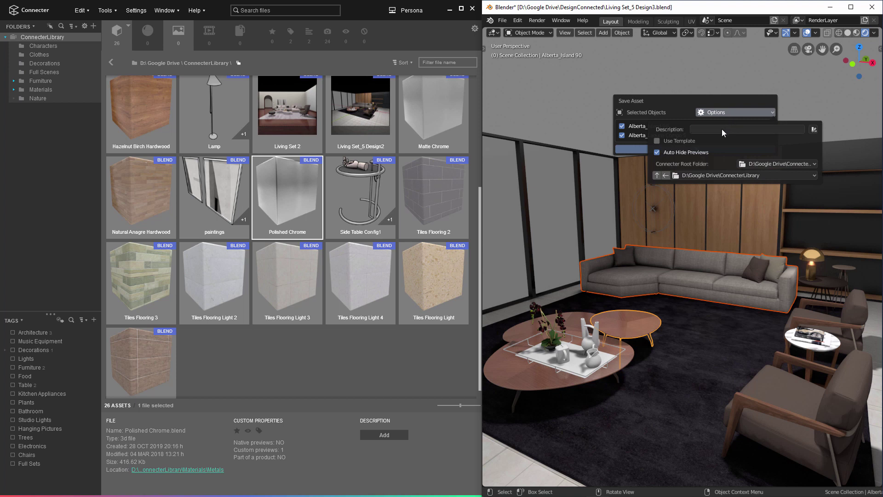
pyautogui.click(727, 130)
pyautogui.write('F')
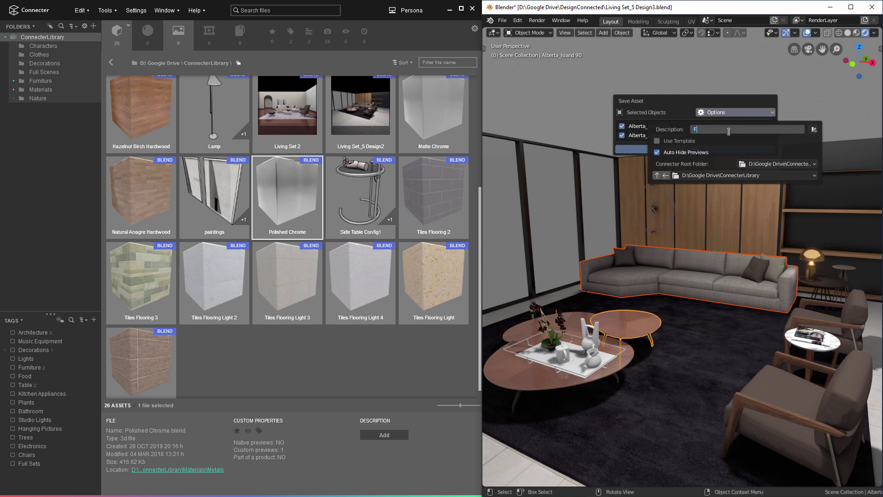
pyautogui.write('urniture from Living Set 5')
pyautogui.click(813, 130)
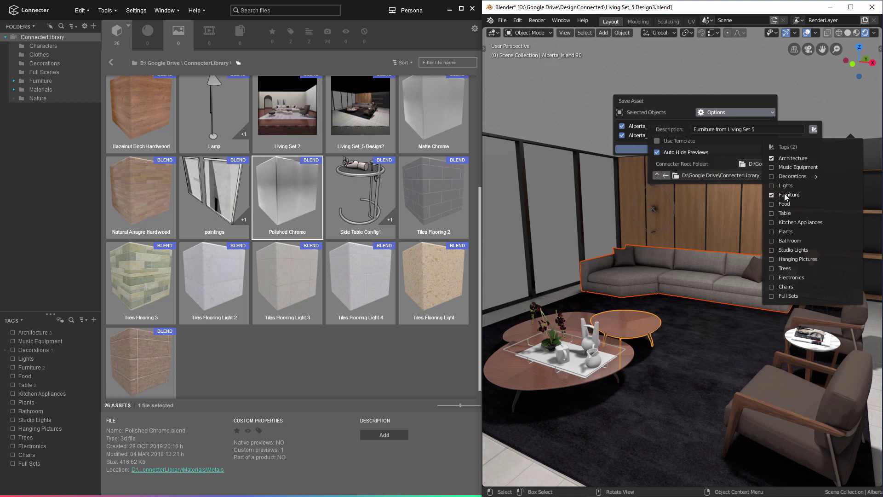
# Enable the use of a template for the saved assets and choose the Cycles template.
pyautogui.click(671, 141)
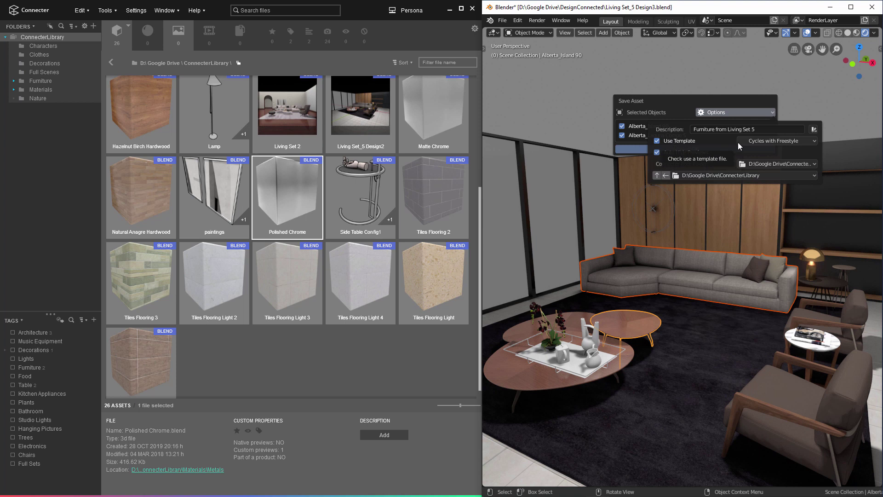
pyautogui.click(780, 141)
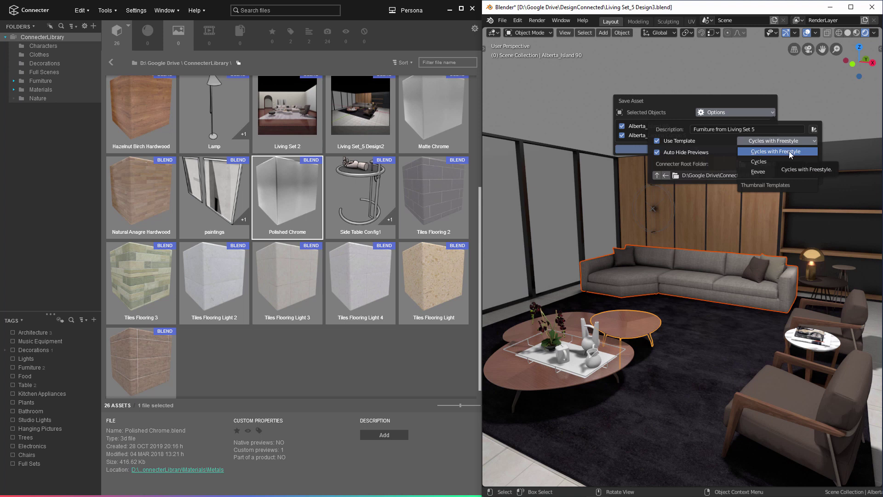
pyautogui.click(763, 162)
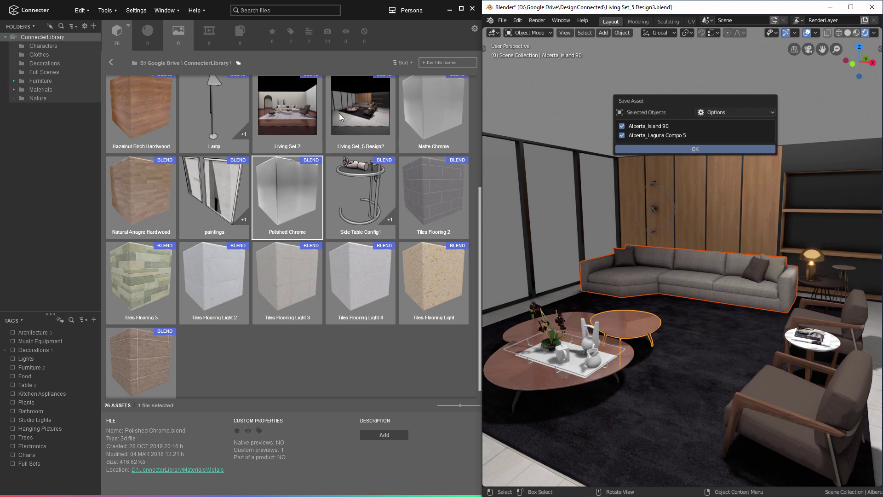
# Set the destination to the Furniture folder of D:\Google Drive\ConnecterLibrary and save both selected objects as assets.
pyautogui.click(718, 113)
pyautogui.click(742, 110)
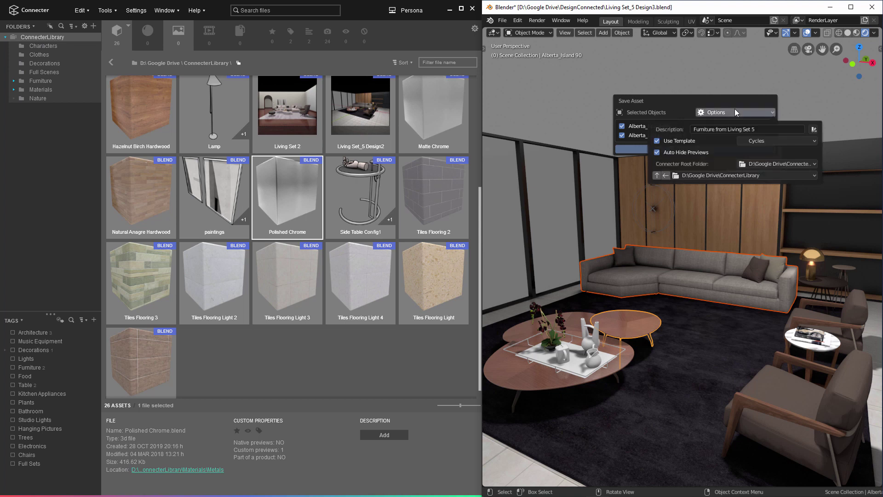
pyautogui.click(772, 162)
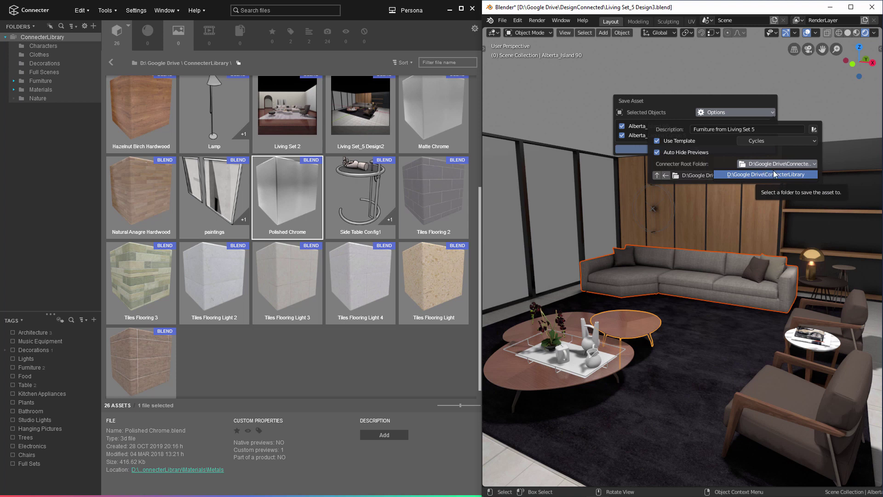
pyautogui.click(765, 167)
pyautogui.click(717, 175)
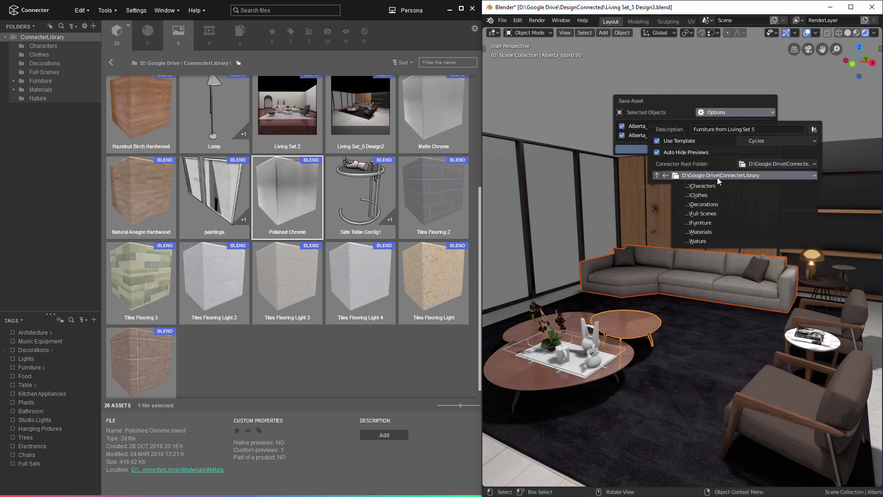
pyautogui.click(709, 222)
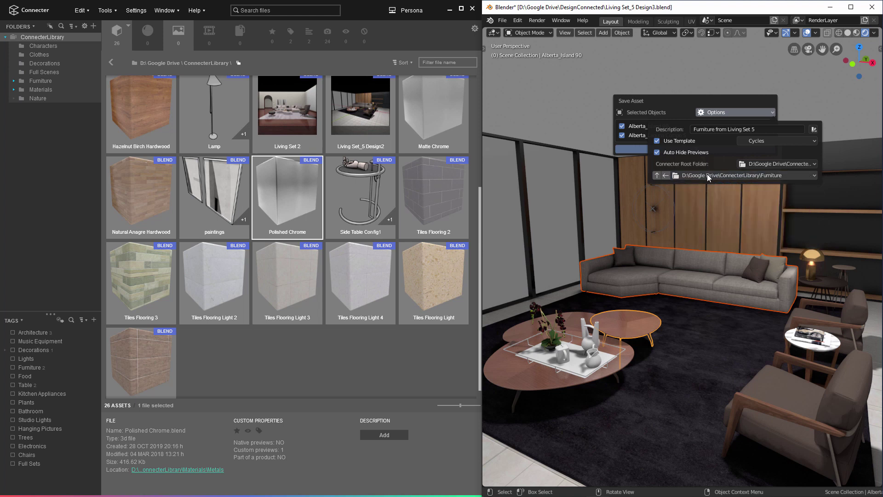
pyautogui.click(666, 175)
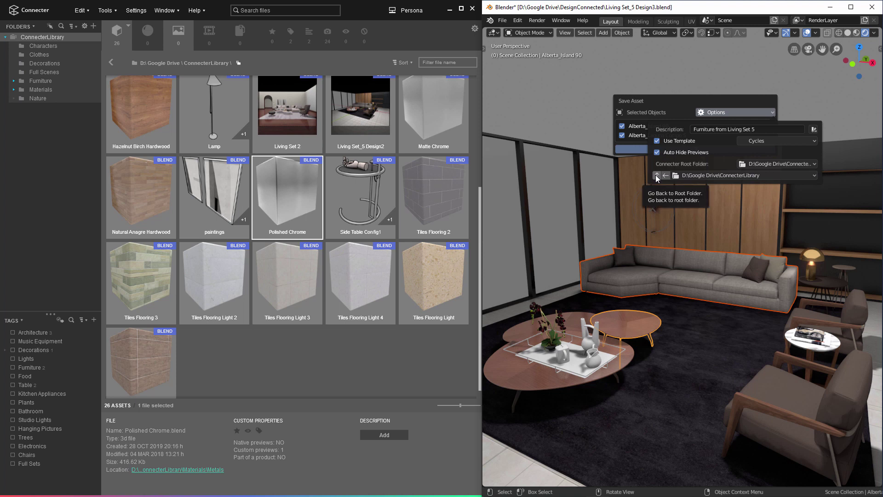
pyautogui.click(731, 176)
pyautogui.click(713, 223)
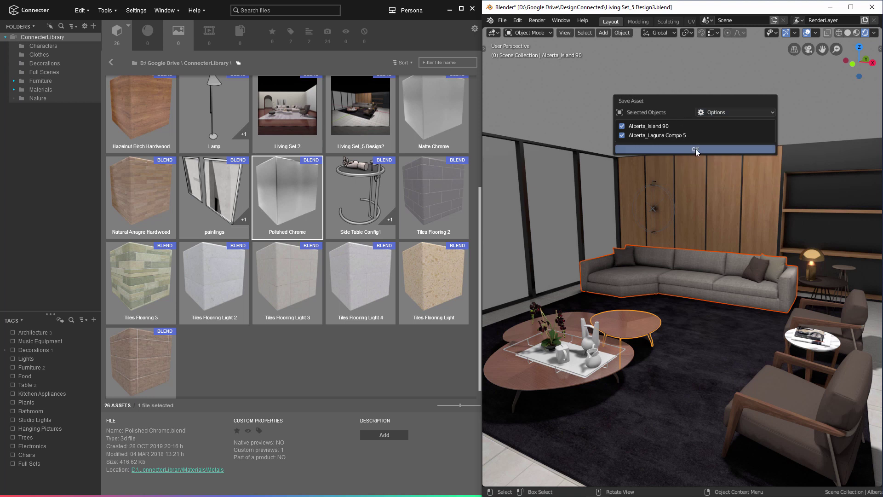
pyautogui.click(696, 149)
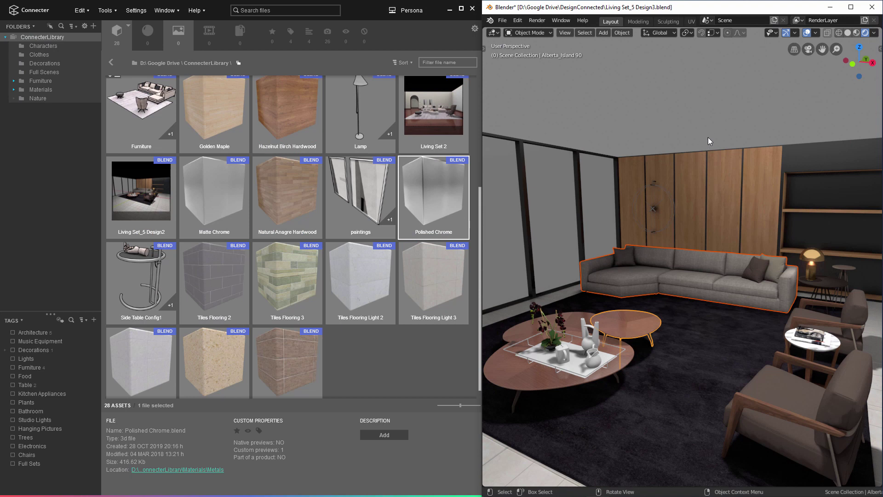
# Examine the Alberta_Island 90 and Alberta_Laguna Compo 5 assets in Connecter's Furniture folder and view the sofa asset's preview gallery.
pyautogui.click(41, 84)
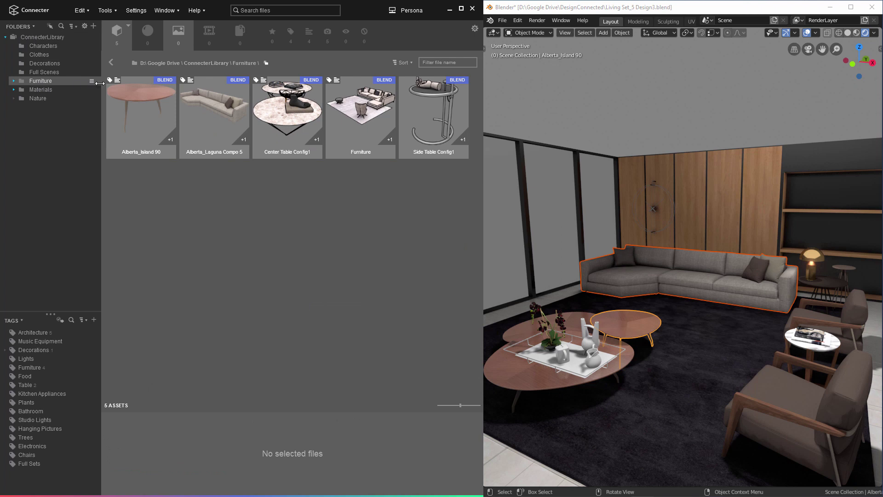
pyautogui.click(148, 104)
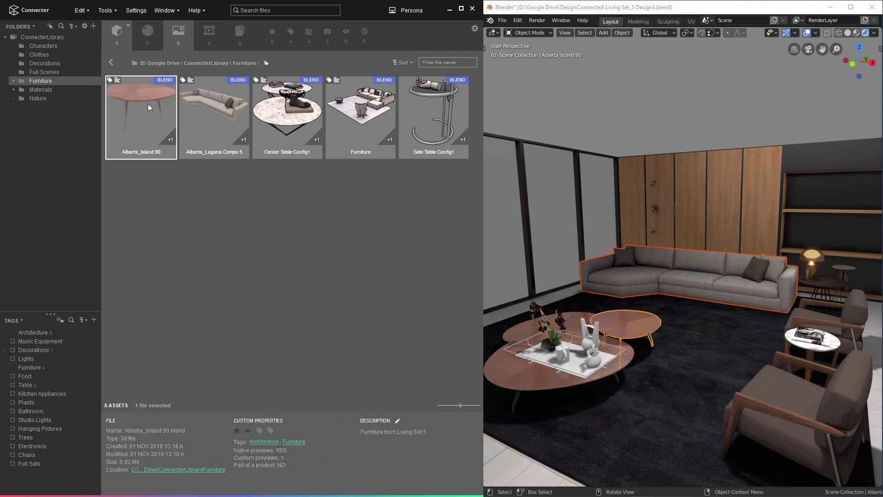
pyautogui.click(219, 107)
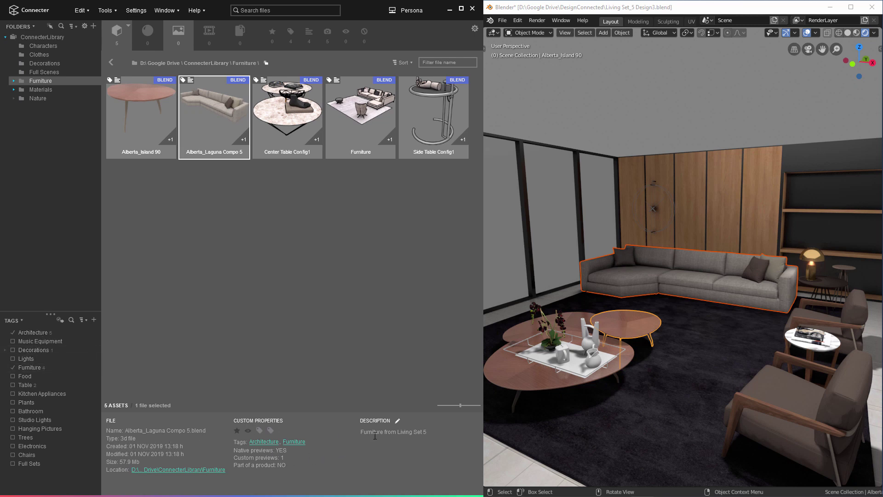
pyautogui.rightClick(217, 108)
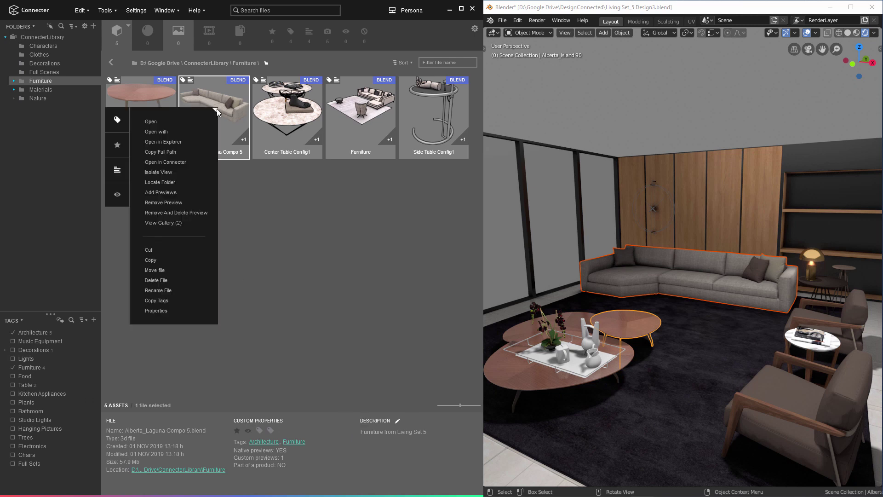
pyautogui.click(169, 223)
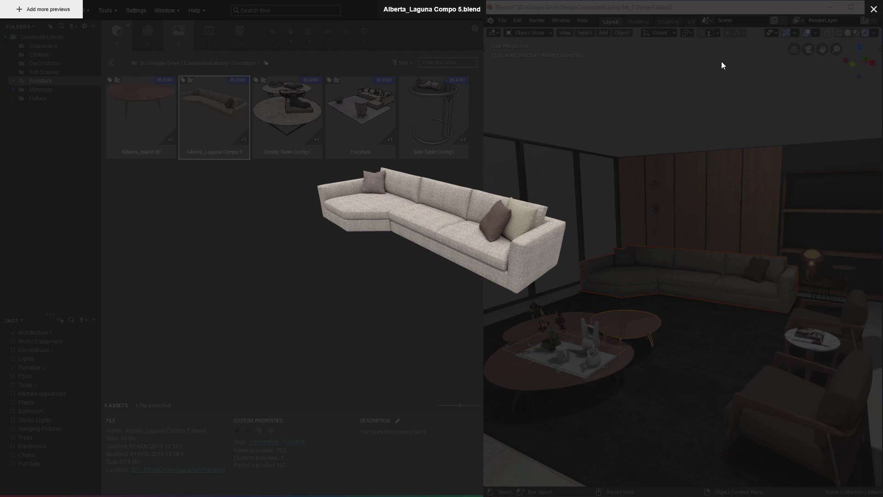
pyautogui.click(873, 9)
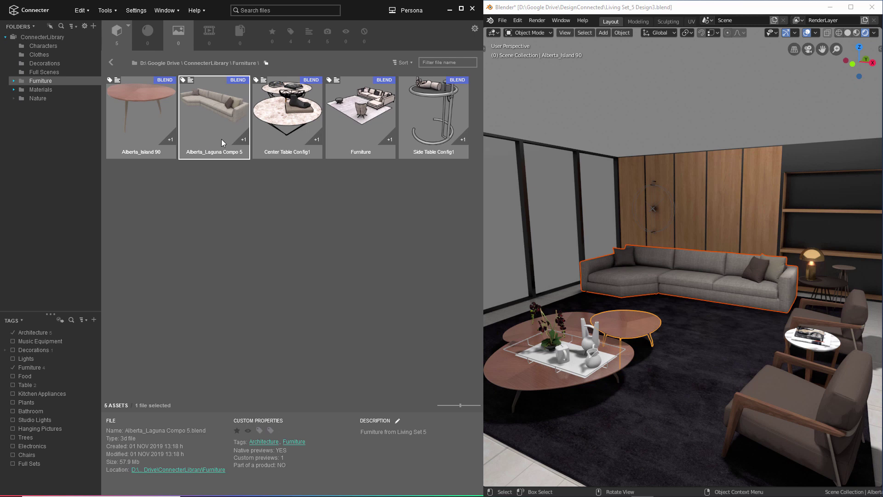
# In Blender, start saving the materials of the corner sofa and carpet to Connecter, keeping only Carpet Material and Light Couch Fabric included.
pyautogui.click(712, 292)
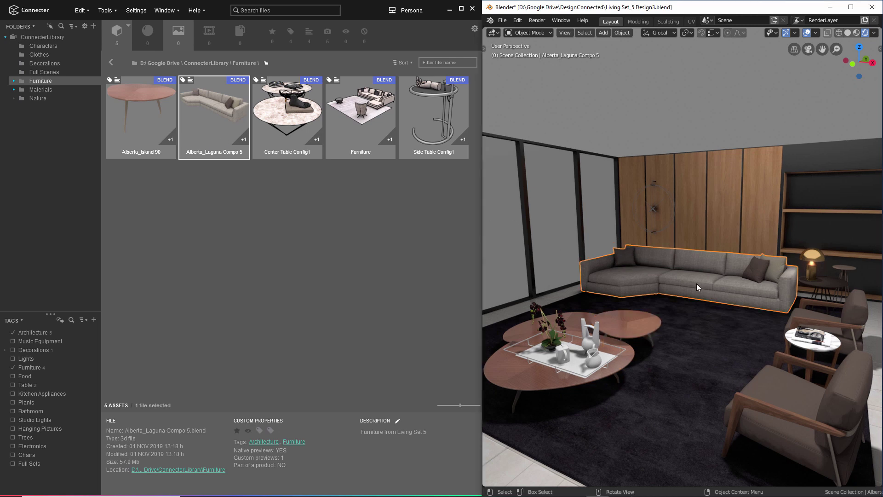
pyautogui.keyDown('shift'); pyautogui.click(709, 336); pyautogui.keyUp('shift')
pyautogui.rightClick(699, 314)
pyautogui.moveTo(698, 314)
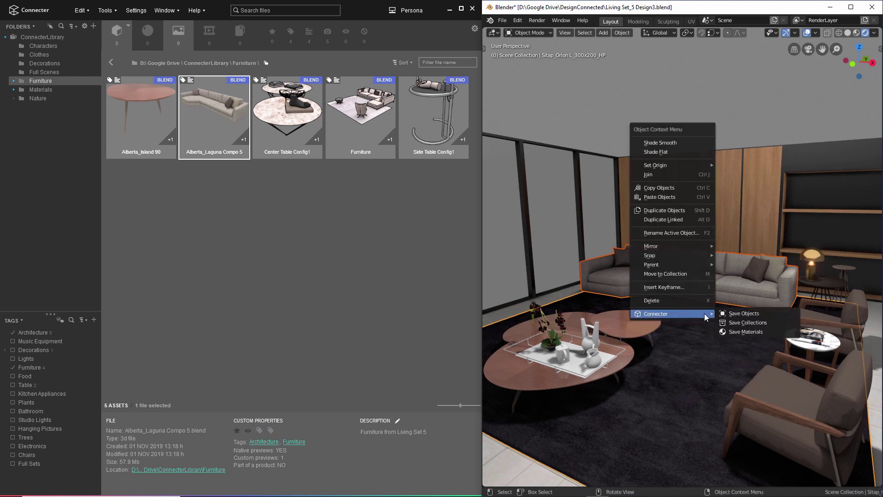
pyautogui.click(746, 332)
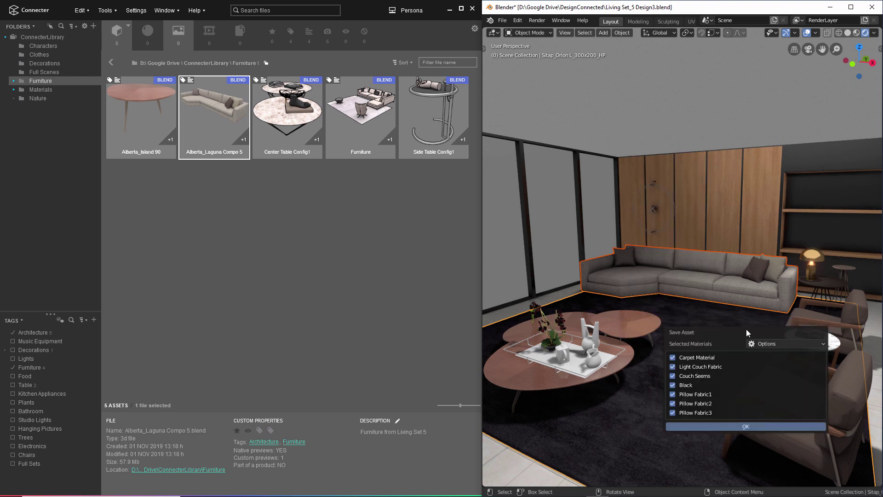
pyautogui.moveTo(745, 329); pyautogui.dragTo(666, 120)
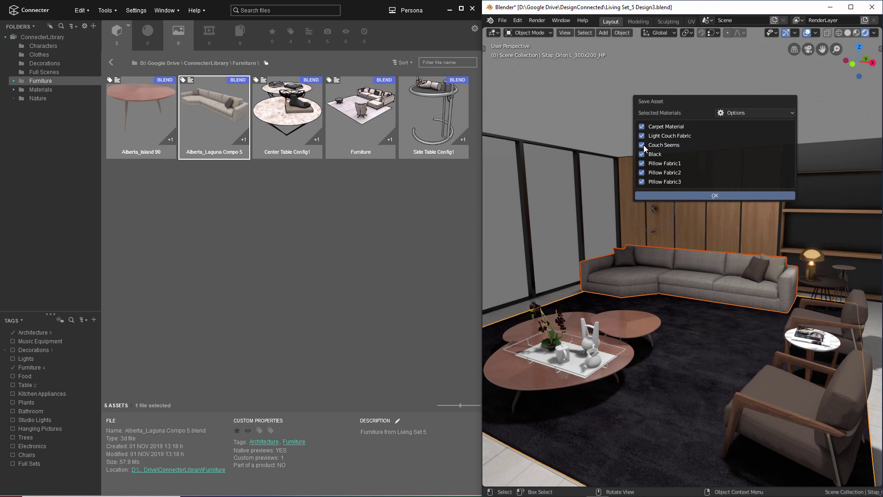
pyautogui.moveTo(641, 147); pyautogui.dragTo(641, 180)
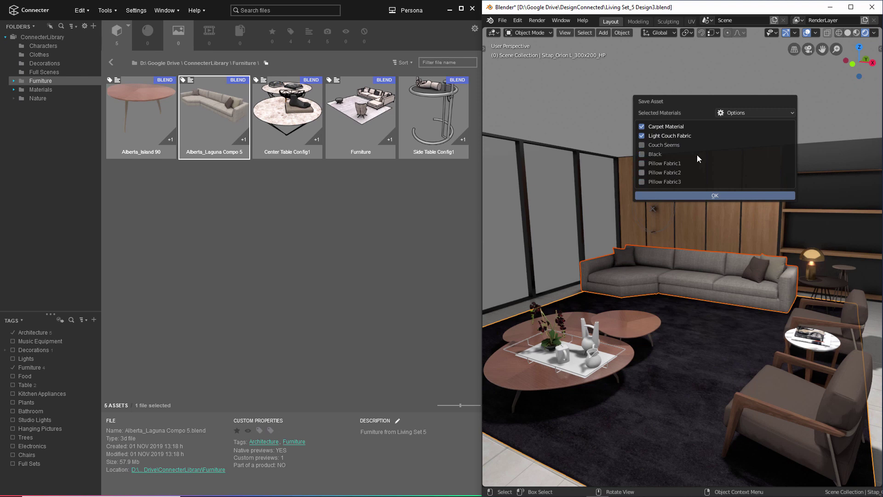
# Save the two materials to the ConnecterLibrary Materials folder and check the saved Carpet Material in Connecter.
pyautogui.click(748, 112)
pyautogui.click(688, 176)
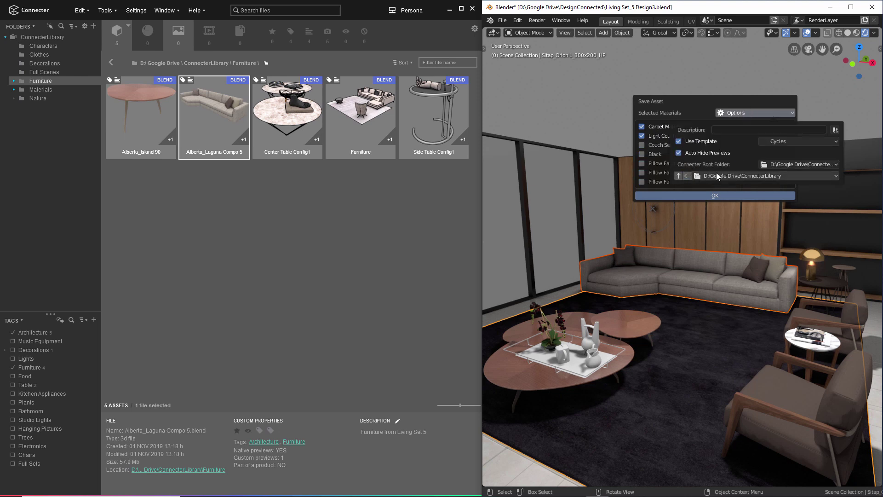
pyautogui.click(738, 175)
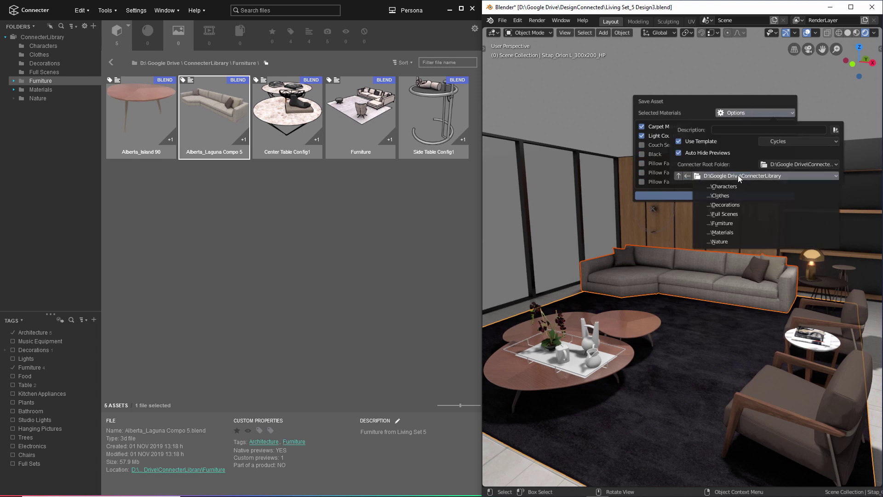
pyautogui.click(731, 232)
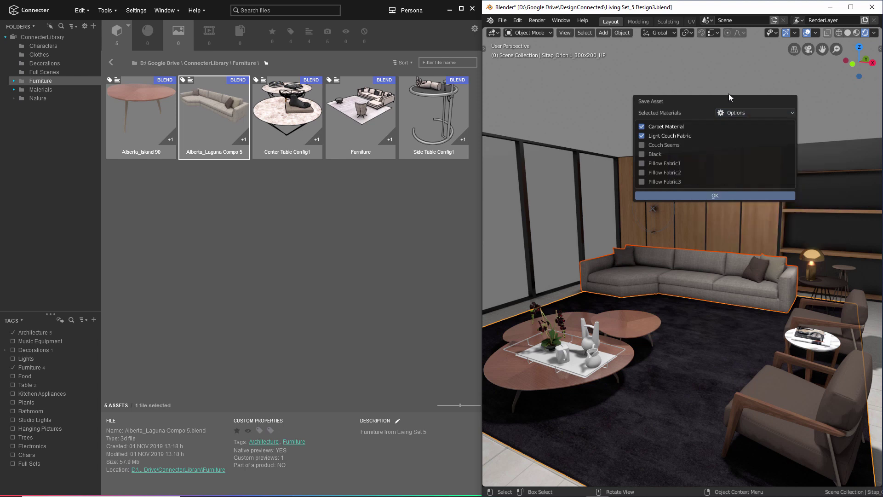
pyautogui.click(714, 195)
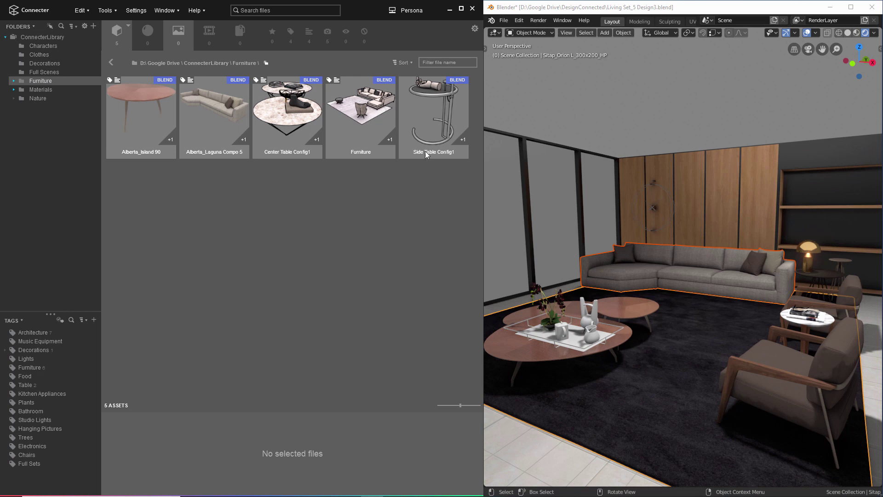
pyautogui.click(49, 91)
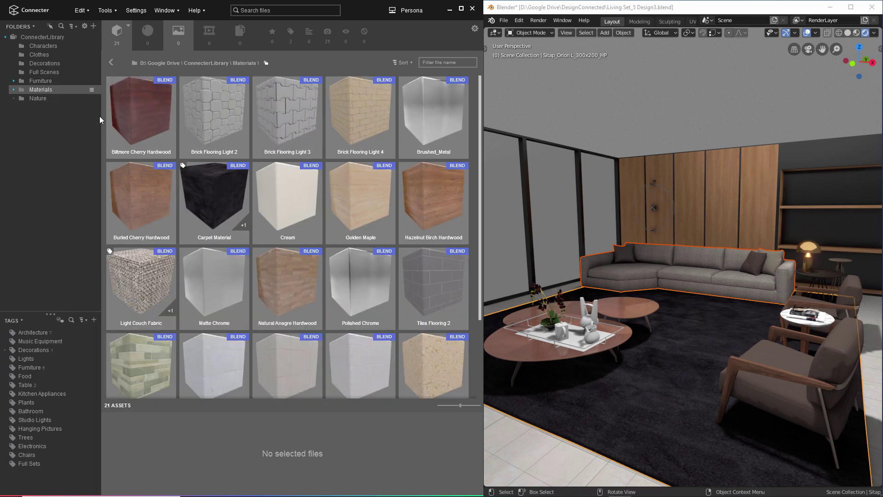
pyautogui.click(217, 197)
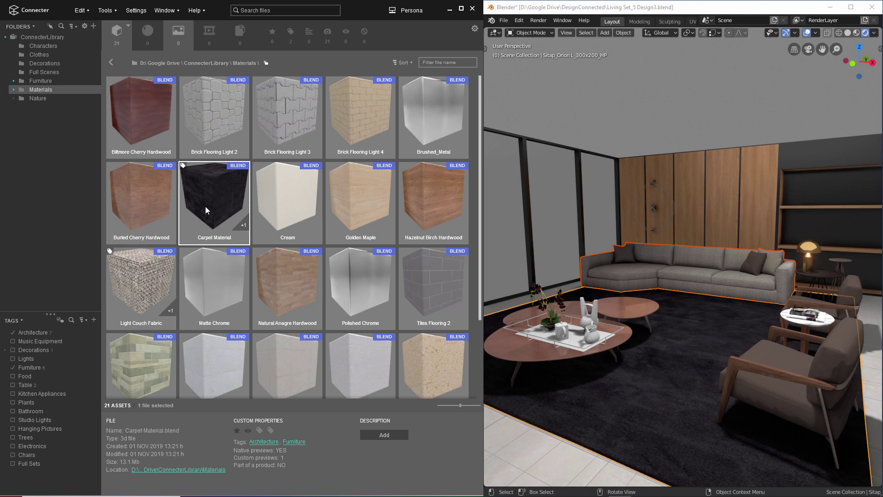
# In Blender, select the marble-topped side table and the dark round one with the lamp, and start saving their collections to Connecter.
pyautogui.moveTo(665, 318); pyautogui.dragTo(713, 329, button='middle')
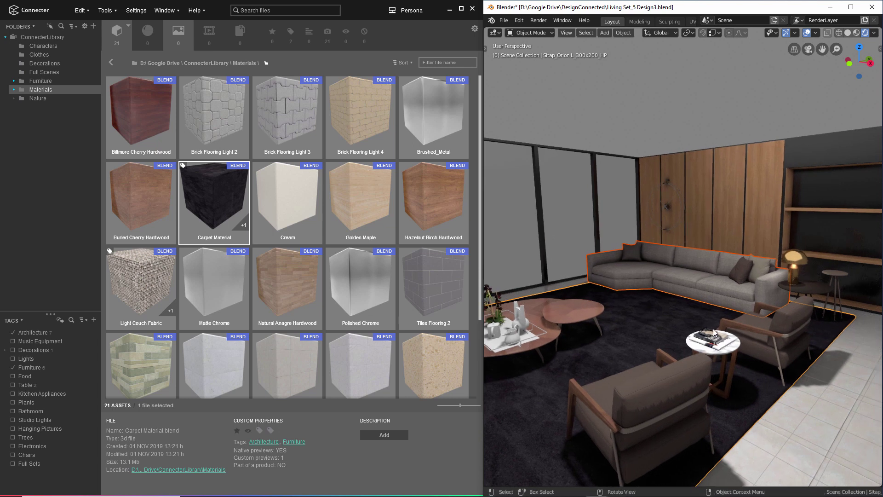
pyautogui.click(732, 351)
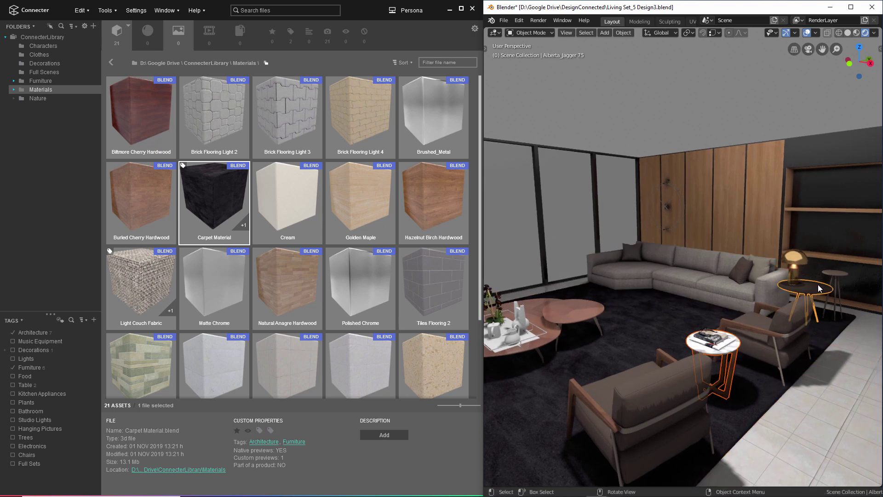
pyautogui.rightClick(722, 261)
pyautogui.moveTo(723, 261)
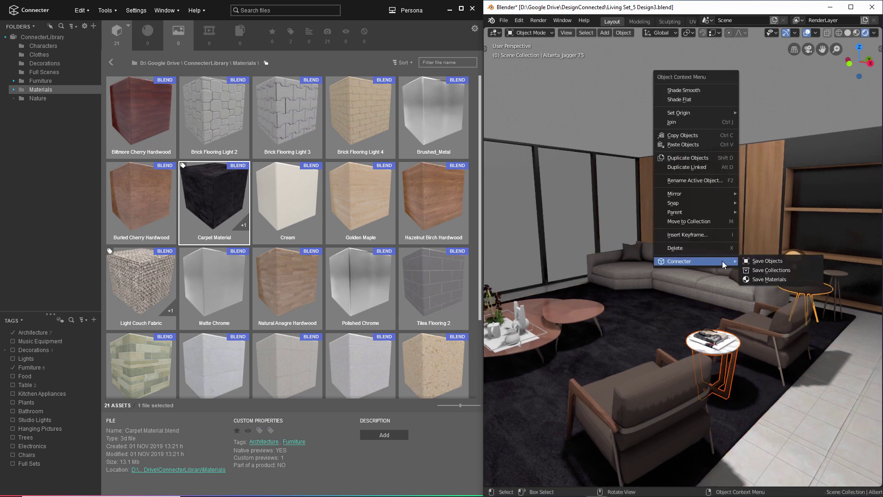
pyautogui.click(772, 270)
pyautogui.moveTo(775, 271); pyautogui.dragTo(703, 143)
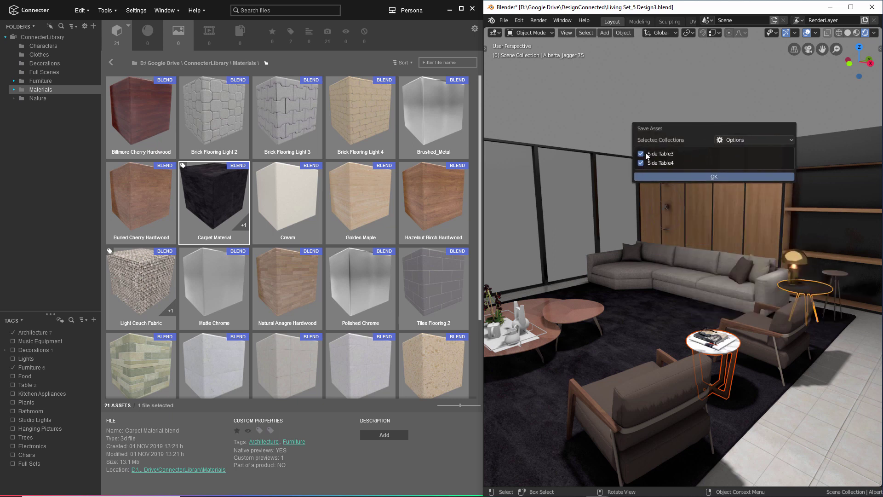
# Set the destination to the ConnecterLibrary Furniture folder and save the Side Table3 and Side Table4 collections.
pyautogui.click(757, 140)
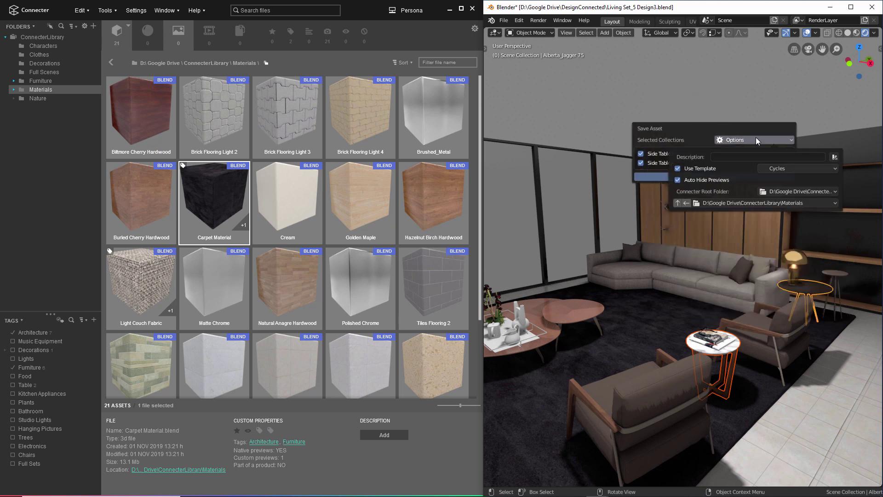
pyautogui.click(687, 203)
pyautogui.click(724, 203)
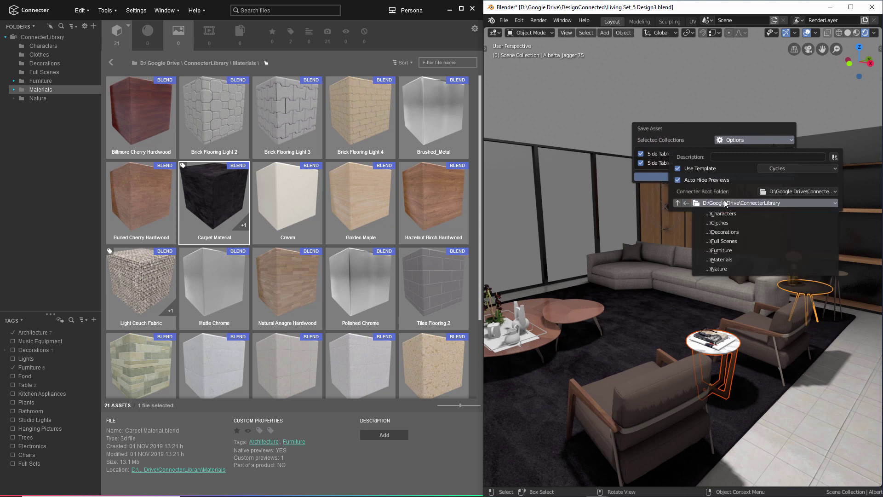
pyautogui.click(735, 249)
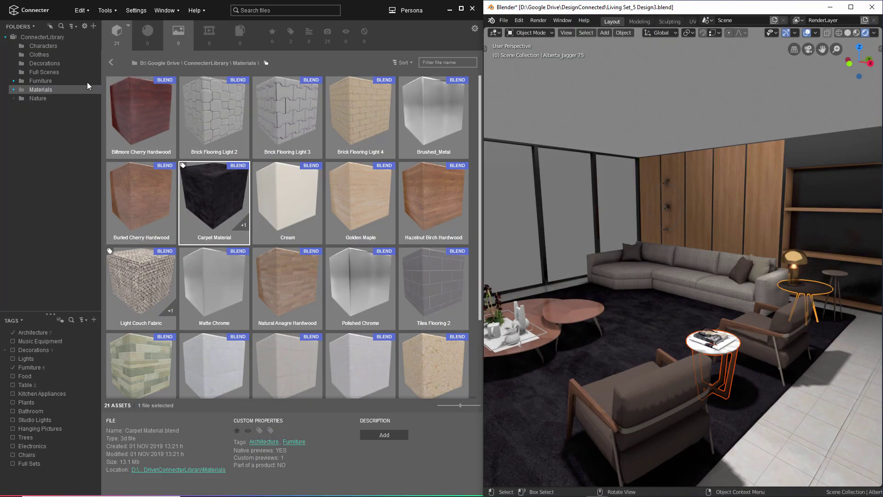
# Examine the saved Side Table3 and Side Table4 assets in Connecter's Furniture folder.
pyautogui.click(46, 82)
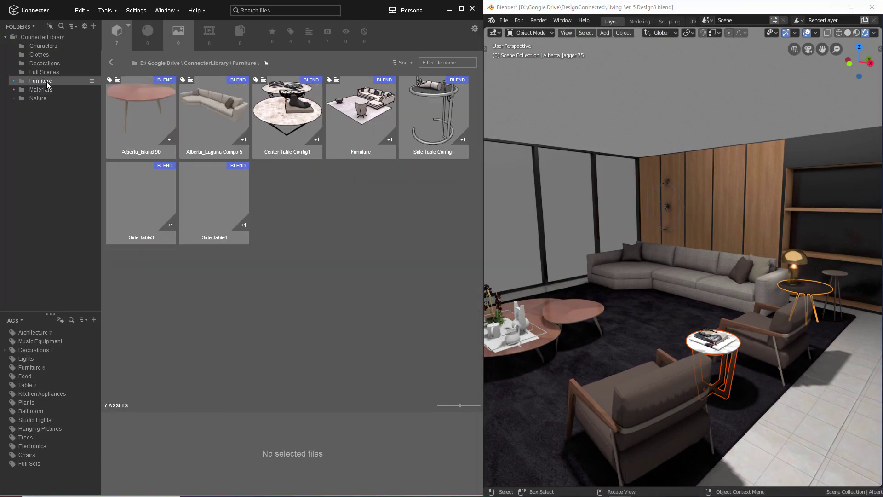
pyautogui.click(164, 196)
pyautogui.click(210, 201)
pyautogui.click(170, 201)
pyautogui.click(213, 198)
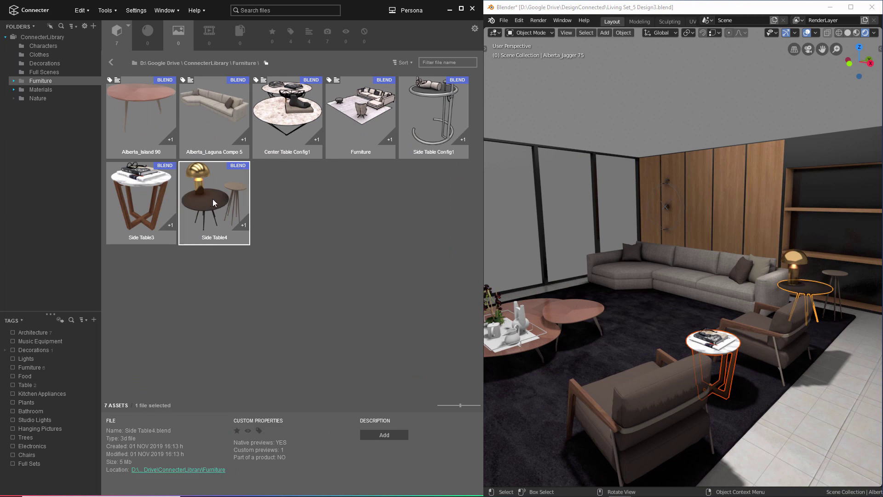